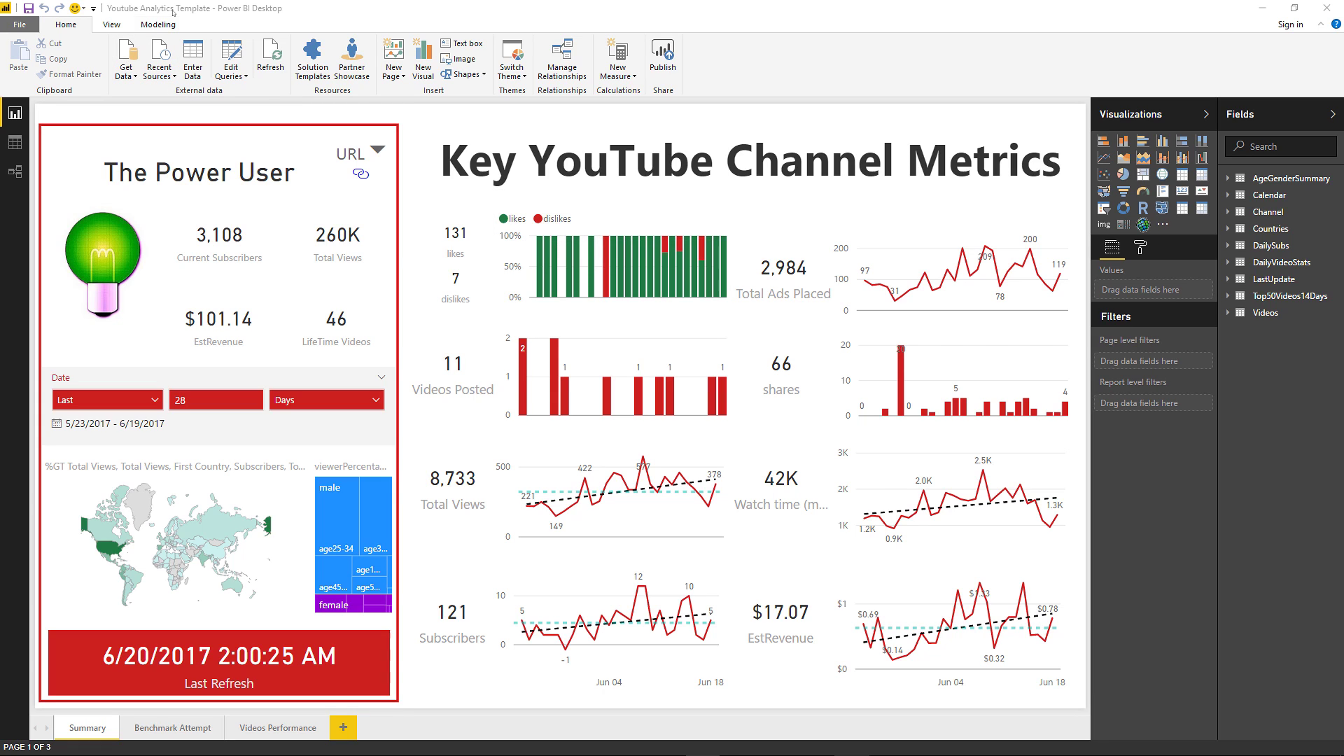
- Connect to the Youtube Analytics (Beta) source found by searching 'YOUTUBE', accepting its preview warning
{"action": "left_click", "coordinate": [127, 54]}
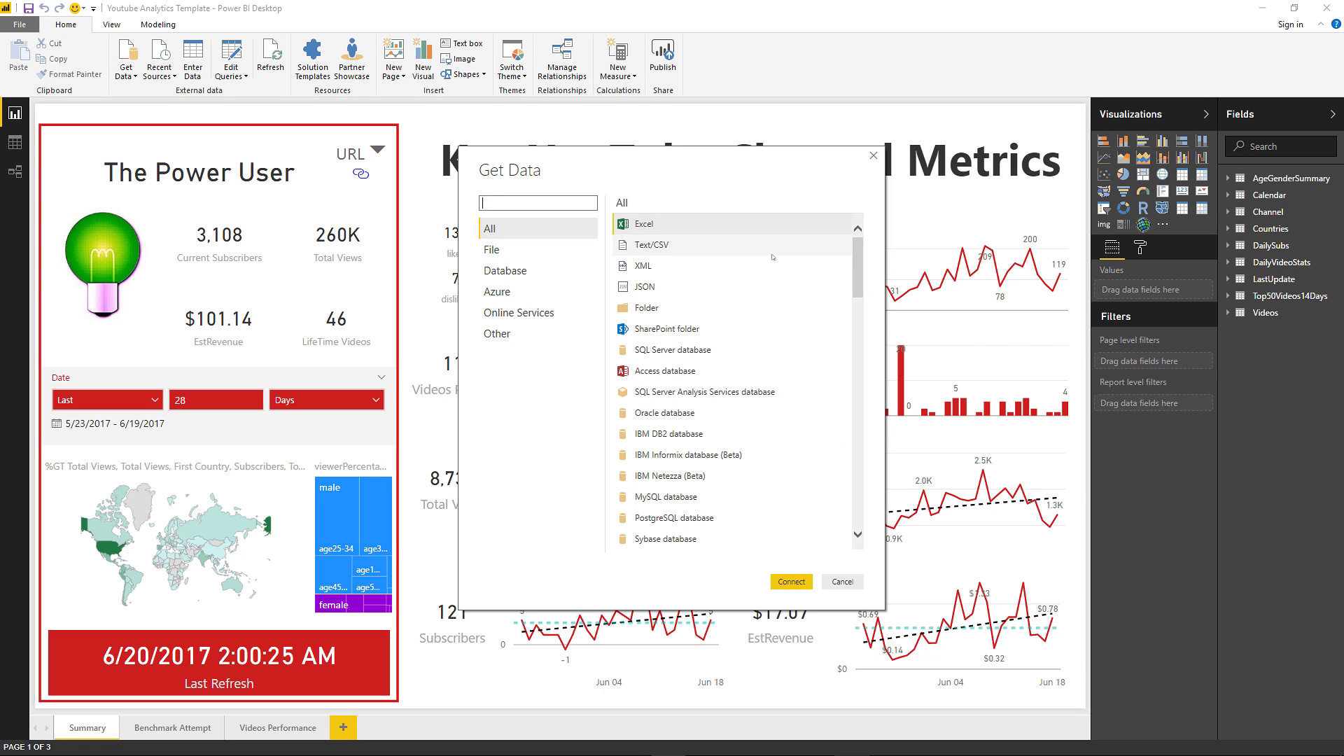
{"action": "type", "text": "YOUTUBE"}
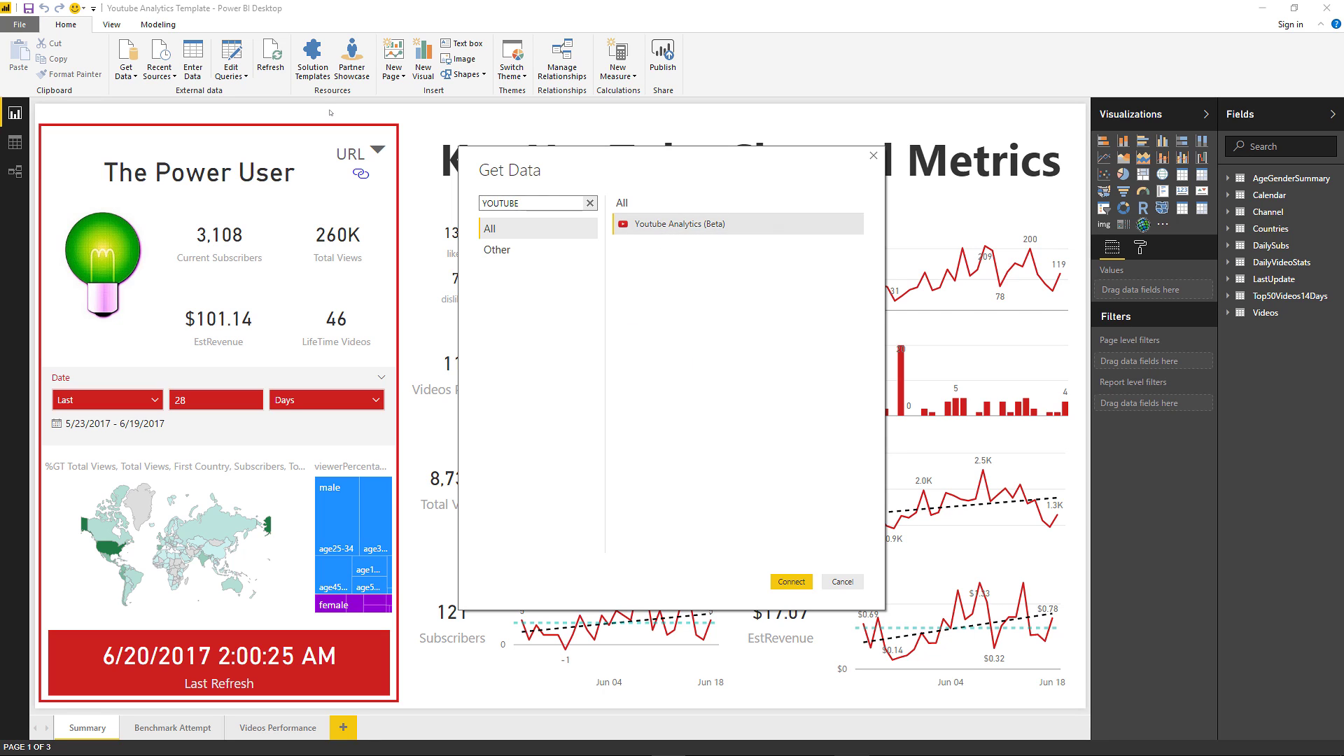
{"action": "left_click", "coordinate": [661, 227]}
{"action": "left_click", "coordinate": [792, 583]}
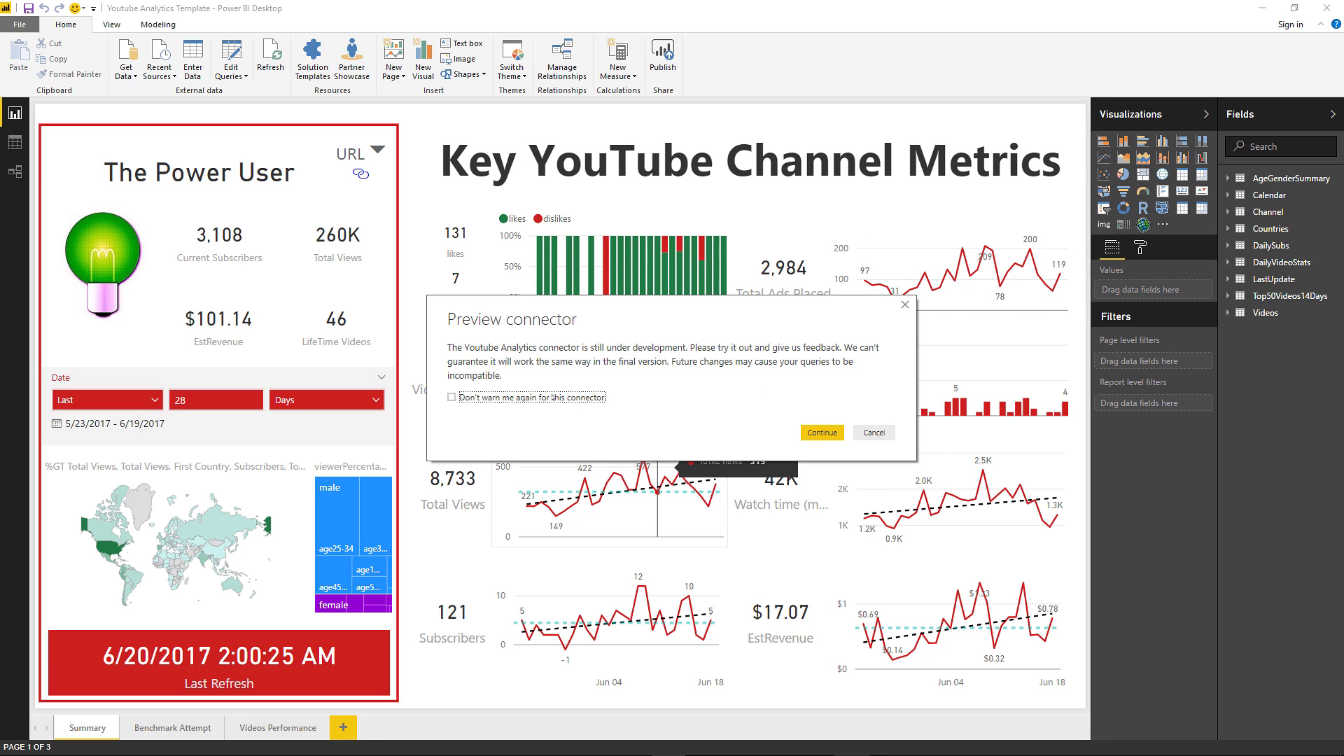
{"action": "left_click", "coordinate": [822, 432]}
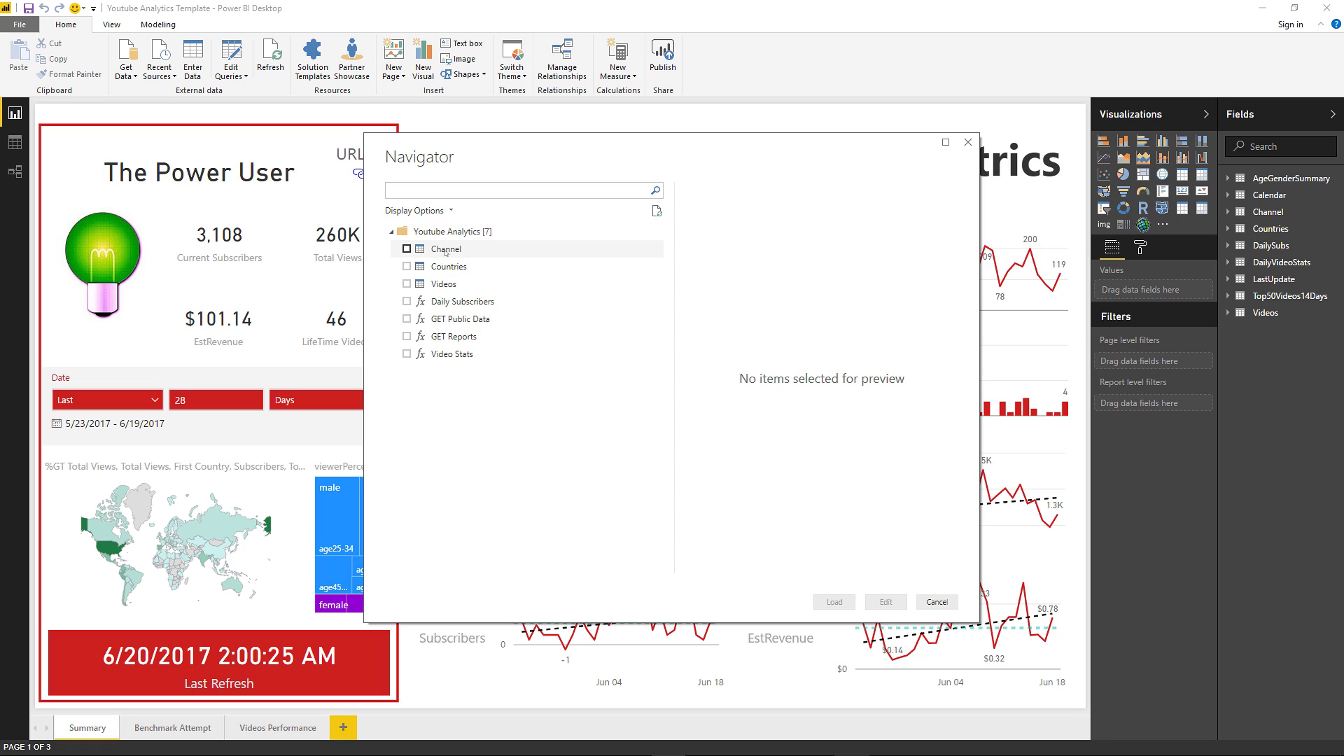
- Preview the Channel, Countries and Videos tables, then check the Daily Subscribers function
{"action": "left_click", "coordinate": [407, 248]}
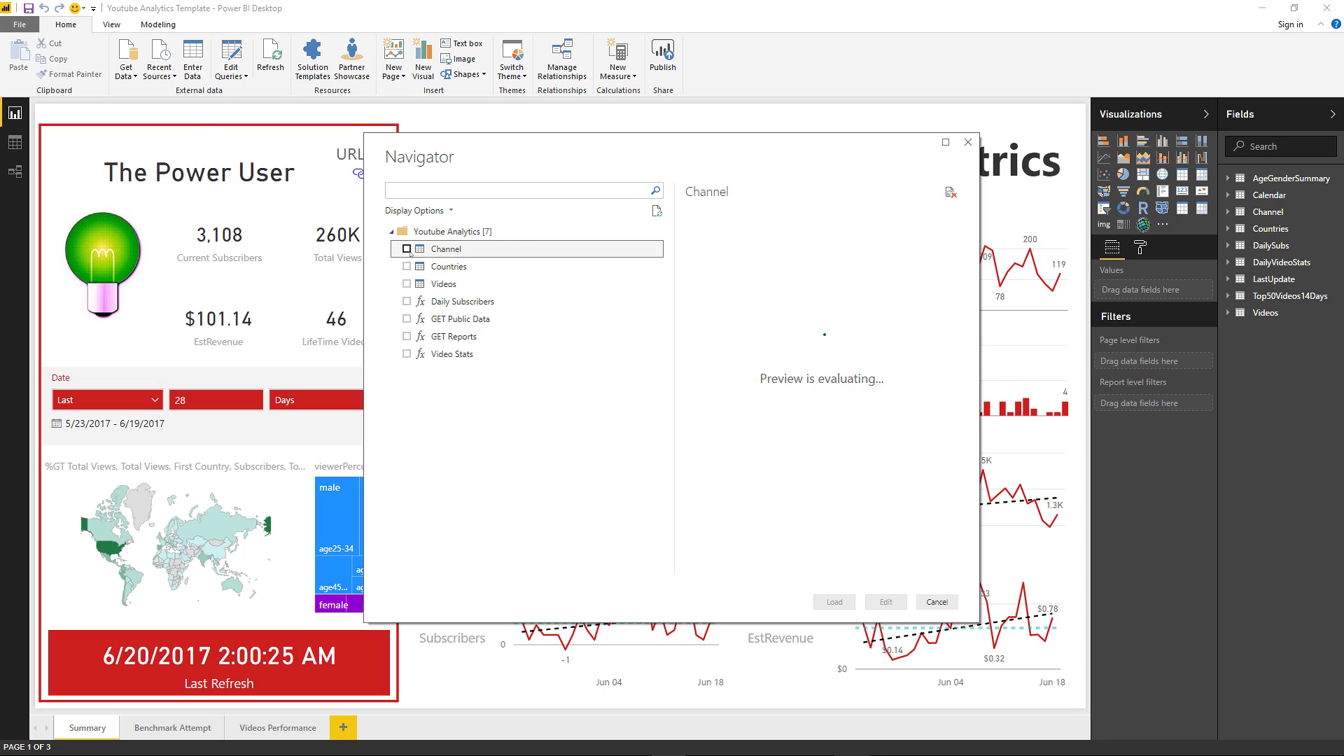
{"action": "left_click", "coordinate": [407, 248]}
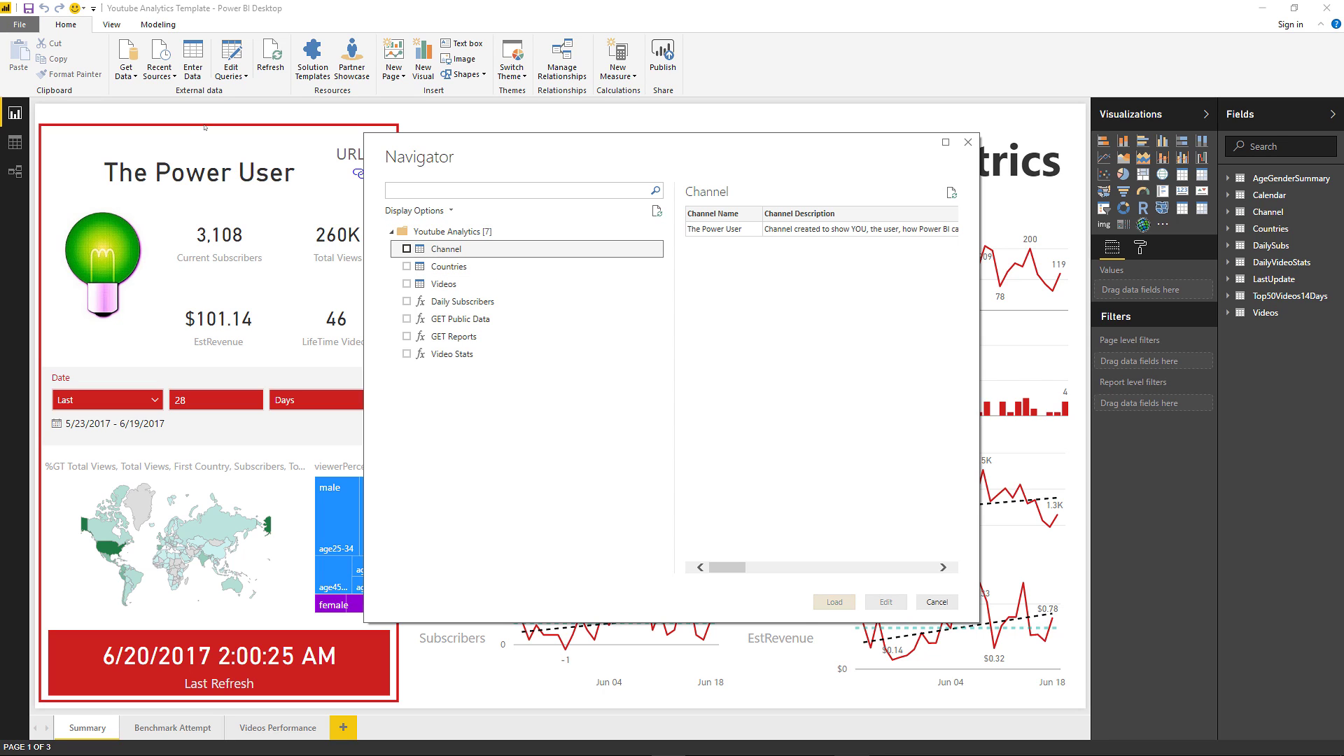
{"action": "left_click", "coordinate": [440, 268]}
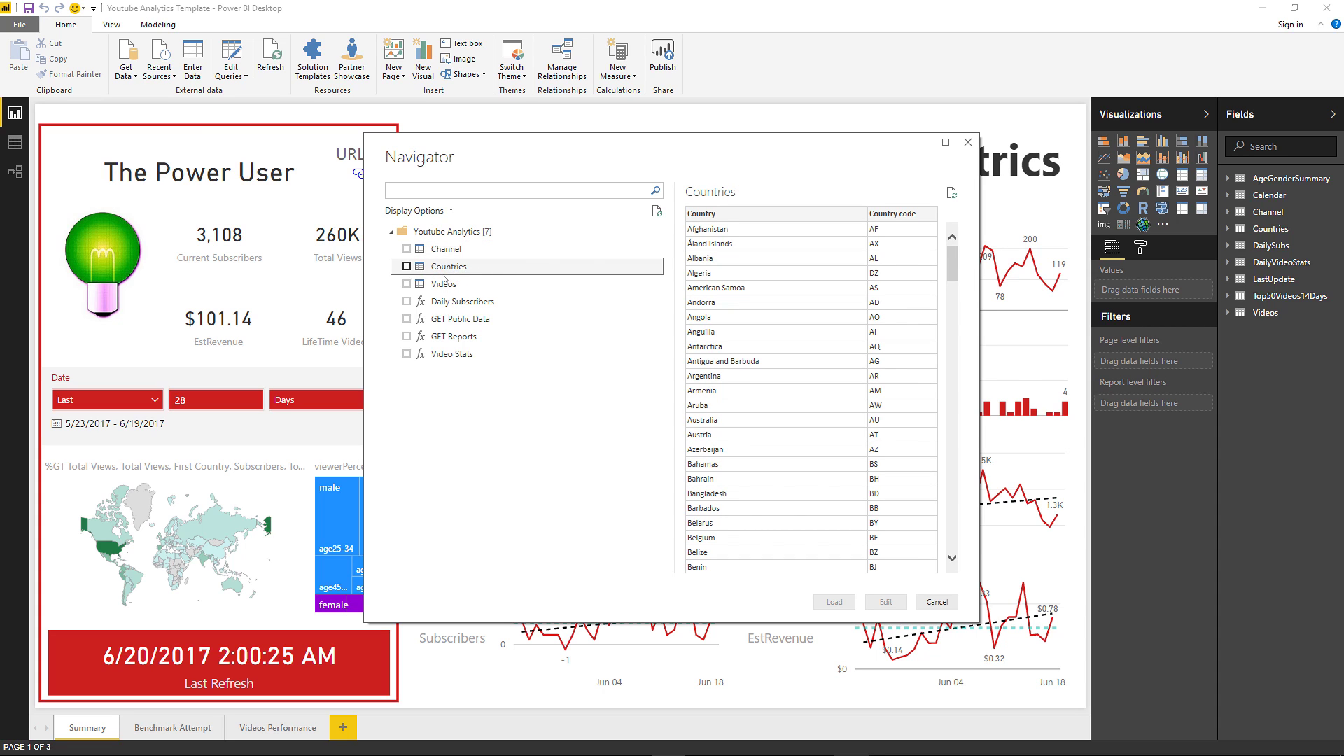
{"action": "left_click", "coordinate": [434, 284]}
{"action": "left_click", "coordinate": [420, 267]}
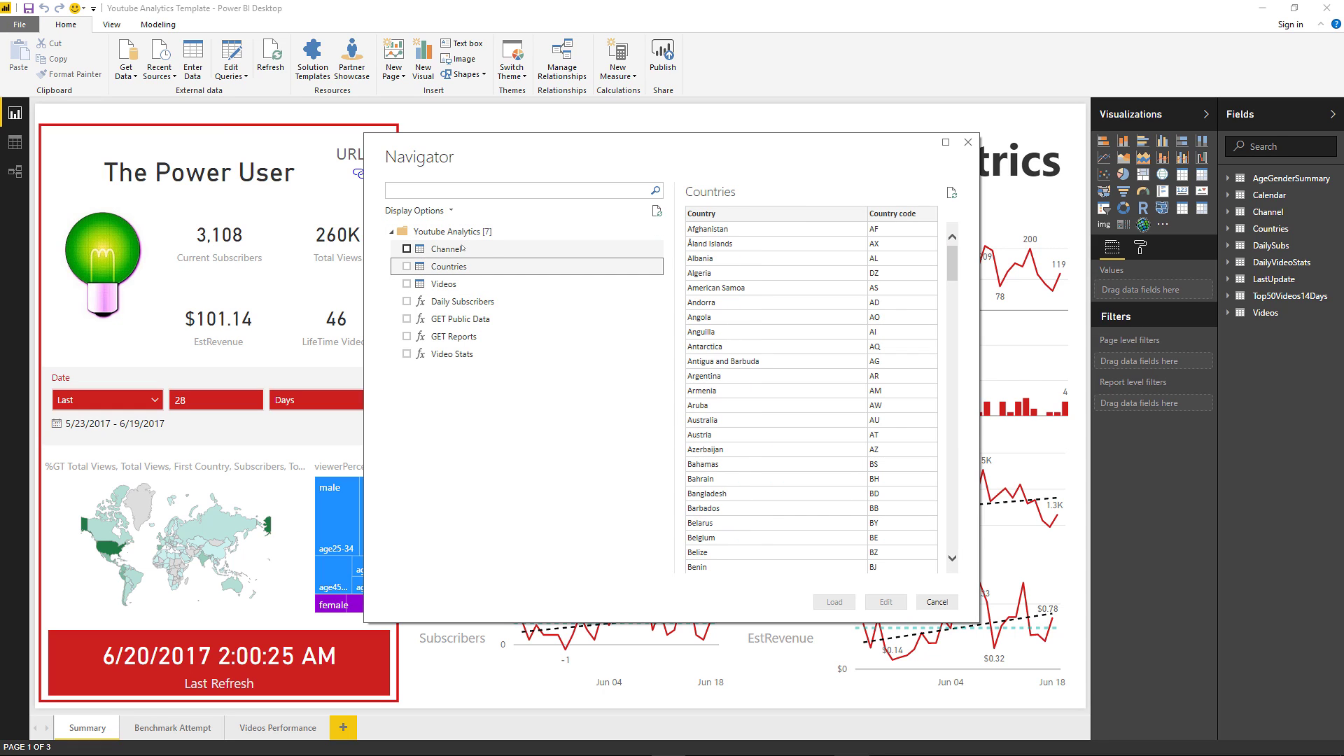
{"action": "left_click", "coordinate": [438, 250]}
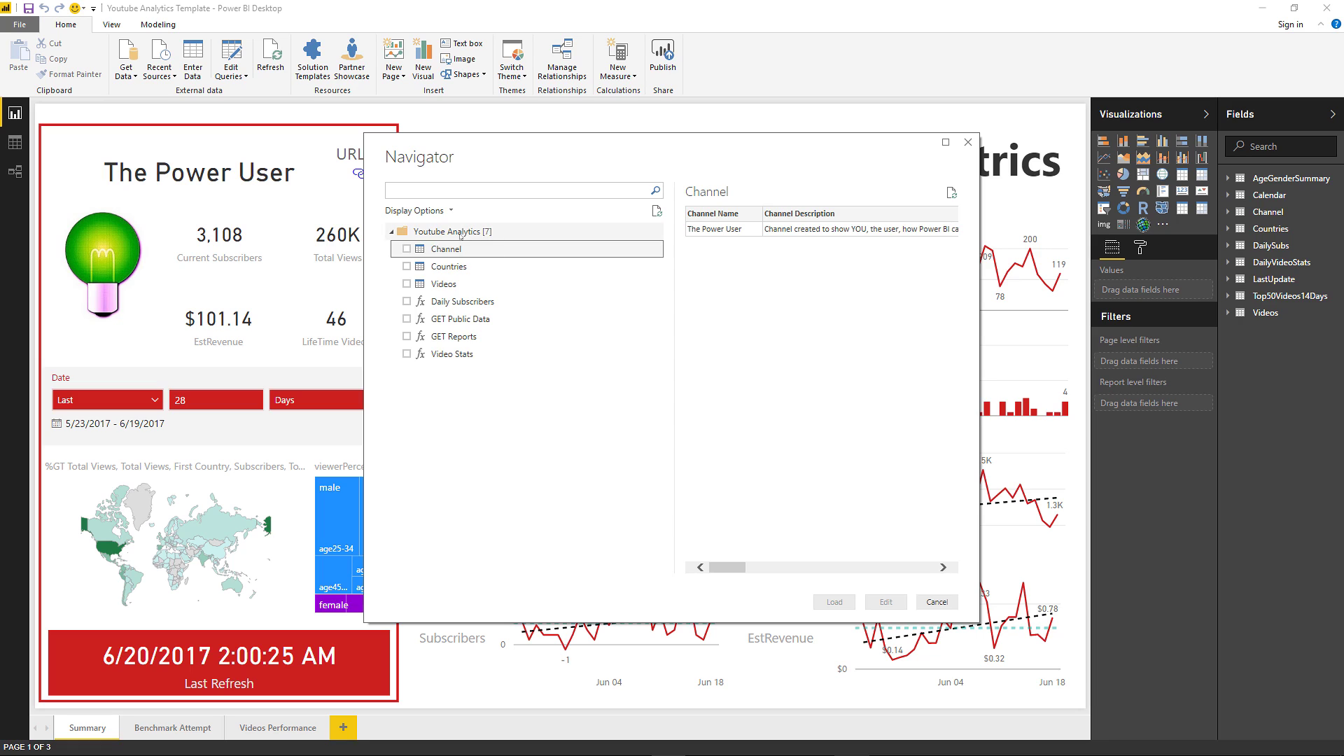
{"action": "left_click", "coordinate": [474, 303]}
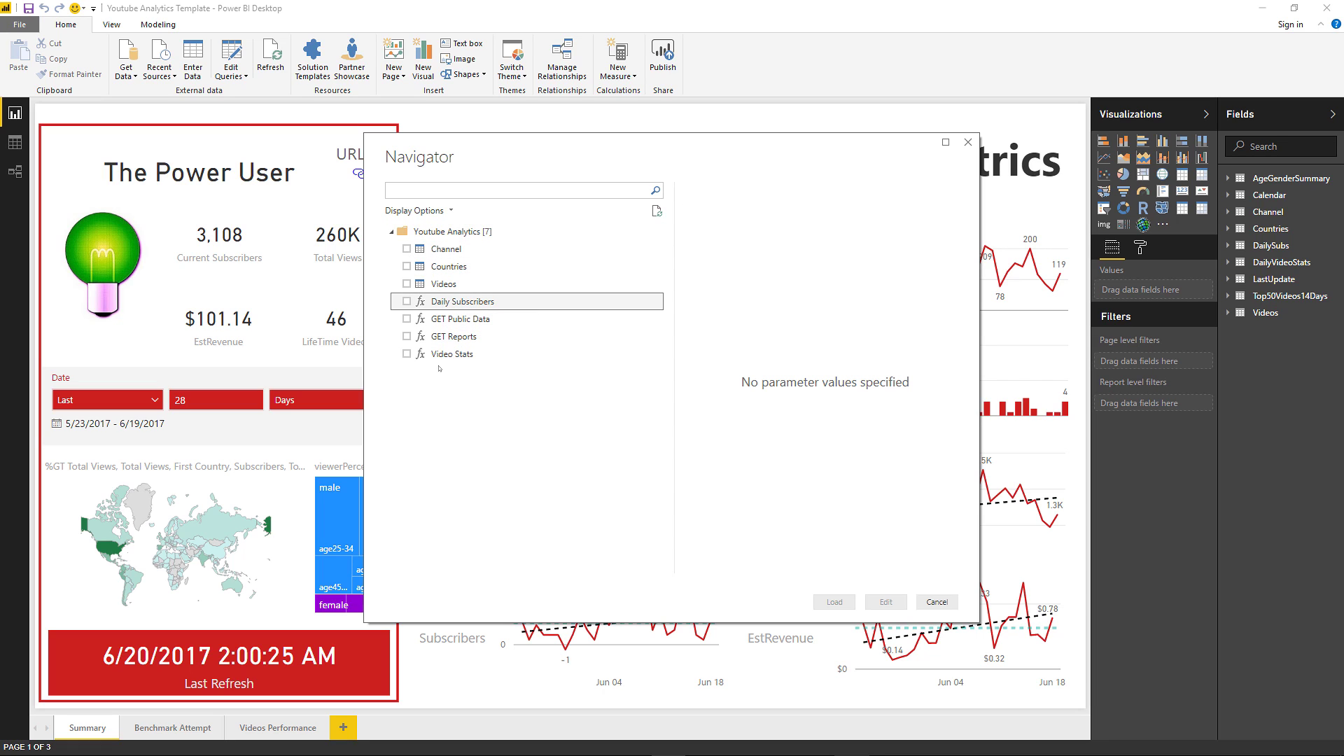
{"action": "left_click", "coordinate": [406, 301]}
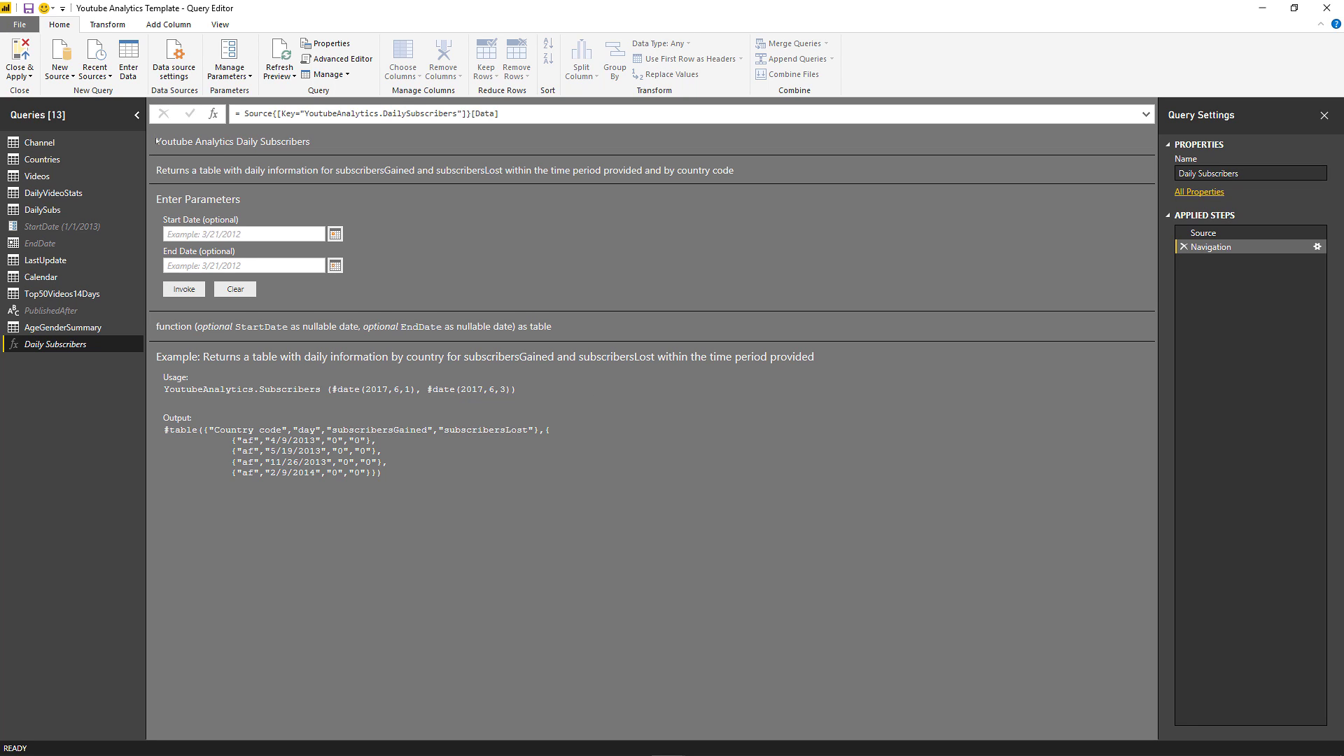
- Open Daily Subscribers in the Query Editor and select its example #table output code
{"action": "left_click", "coordinate": [213, 144]}
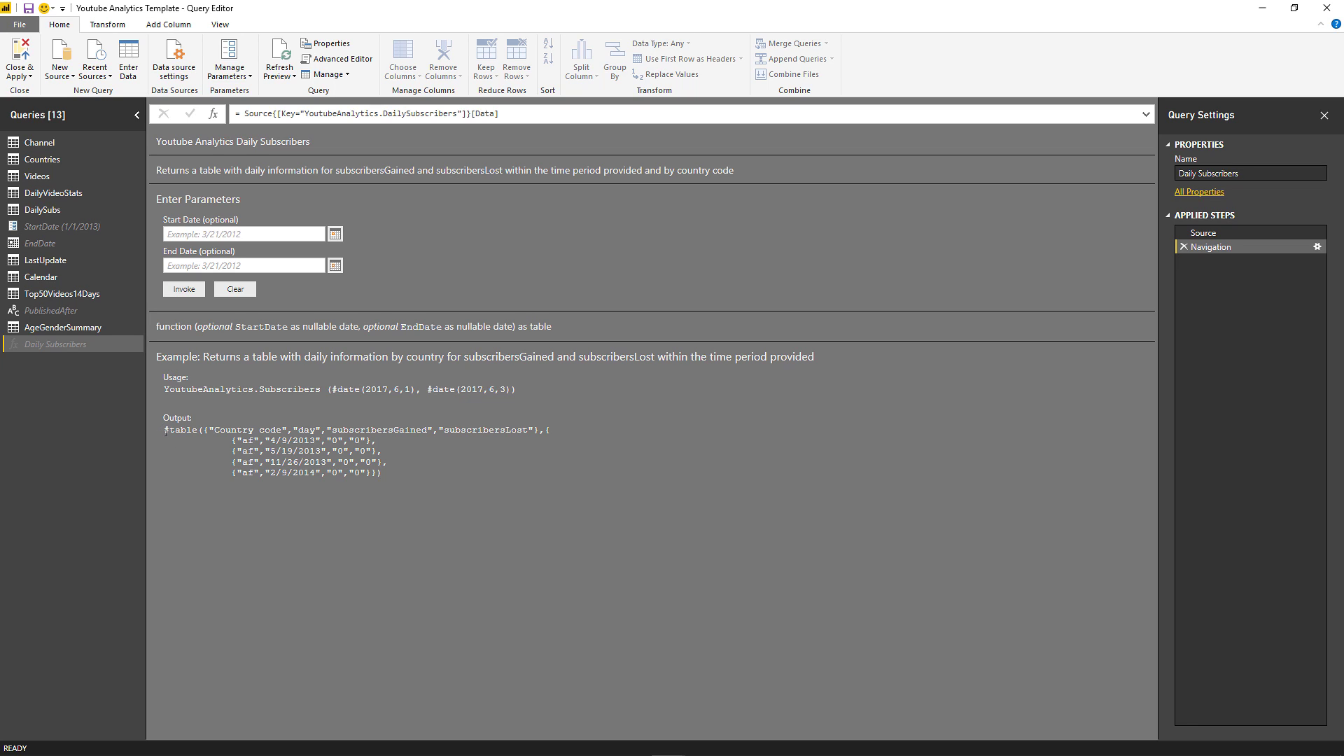
{"action": "left_click_drag", "start_coordinate": [165, 430], "coordinate": [426, 497]}
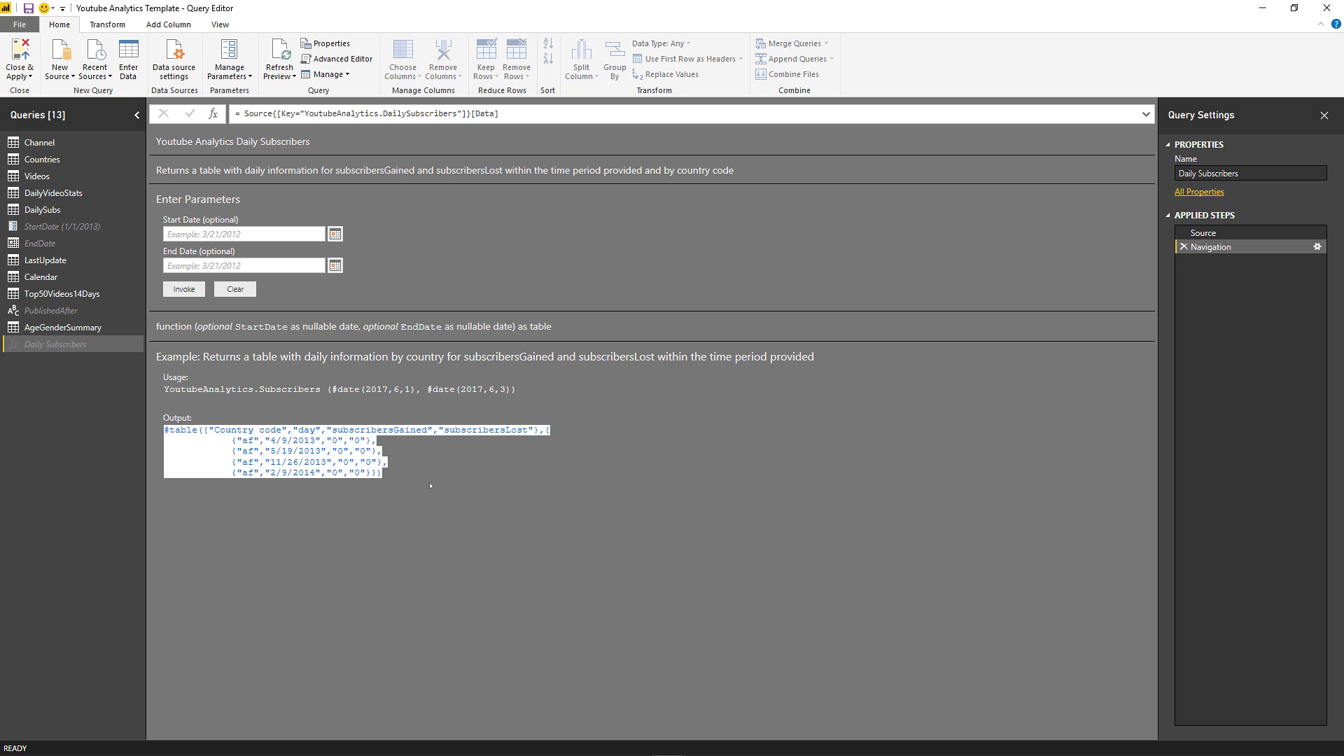
{"action": "left_click", "coordinate": [439, 481]}
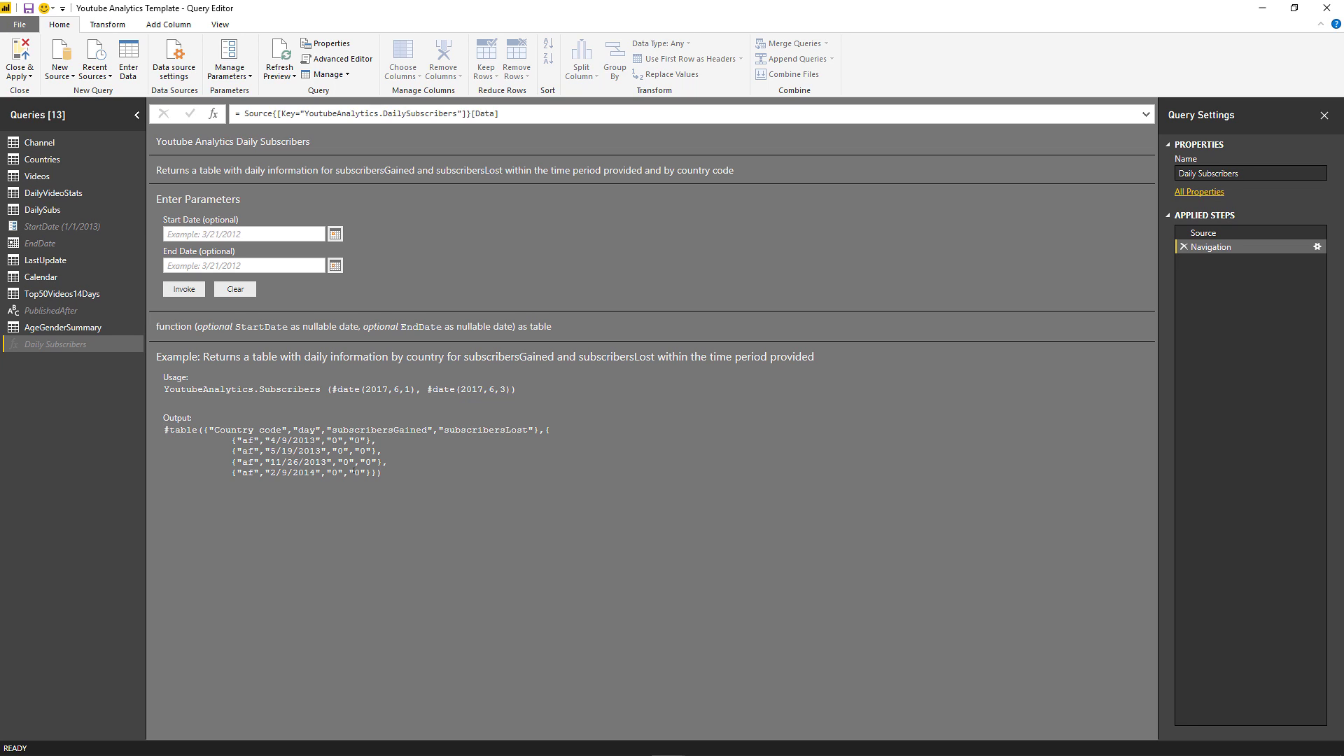
{"action": "left_click_drag", "start_coordinate": [381, 473], "coordinate": [166, 430]}
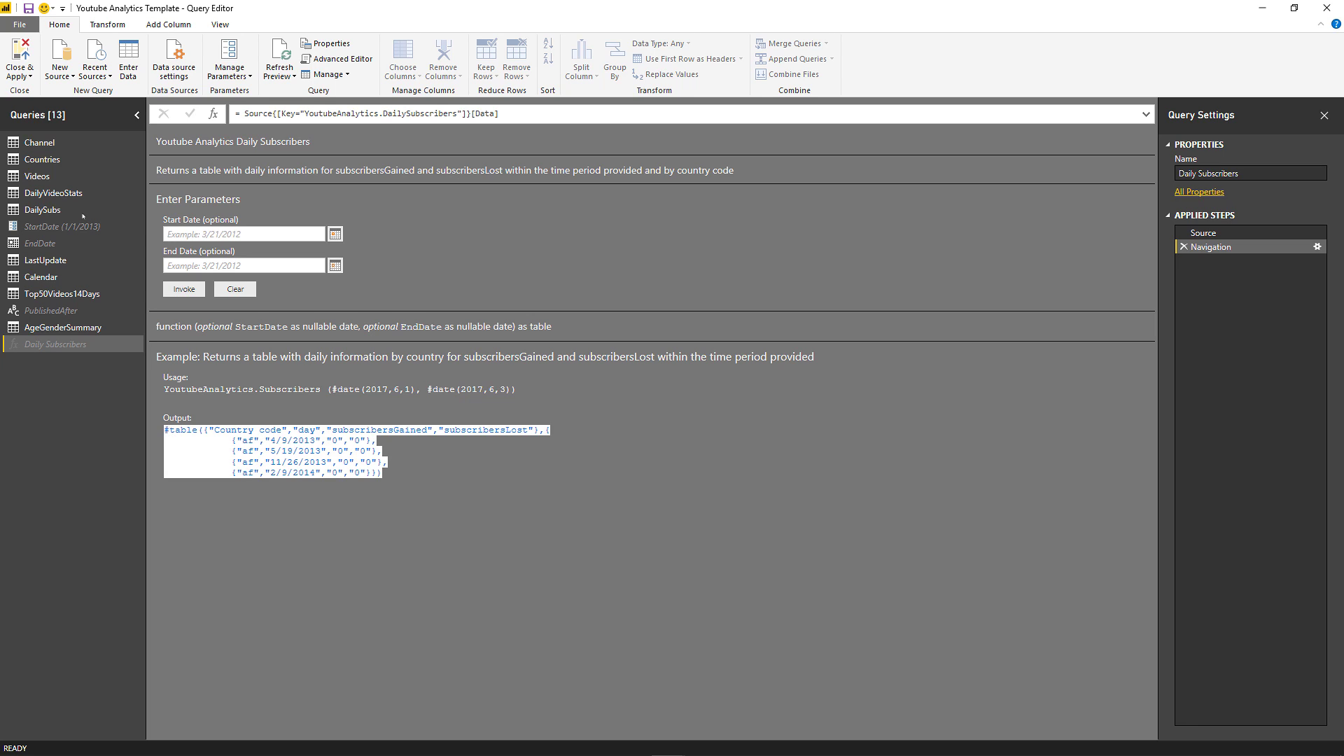
{"action": "left_click", "coordinate": [196, 435]}
{"action": "left_click_drag", "start_coordinate": [384, 478], "coordinate": [165, 438]}
{"action": "key", "text": "ctrl+c"}
{"action": "left_click", "coordinate": [214, 114]}
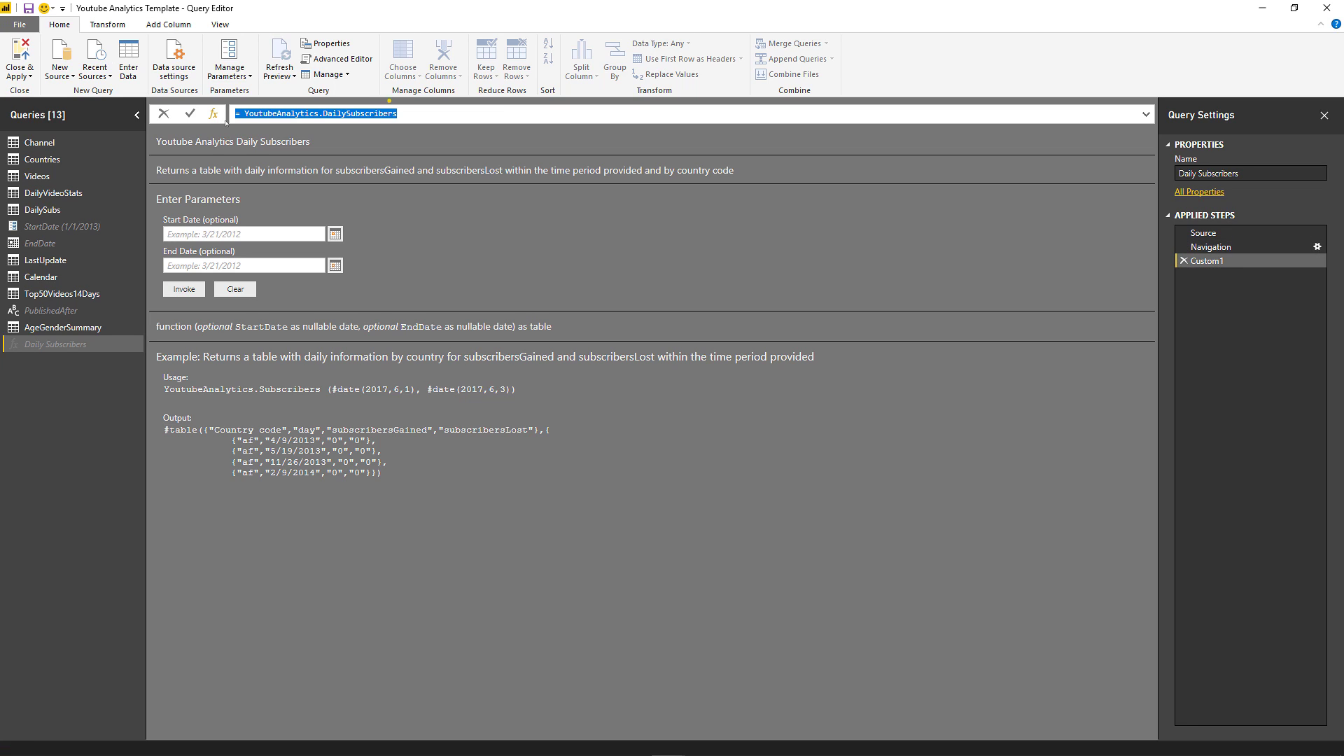
{"action": "type", "text": "YoutubeAnalytics.DailySubscribers"}
{"action": "left_click_drag", "start_coordinate": [244, 113], "coordinate": [469, 105]}
{"action": "key", "text": "ctrl+v"}
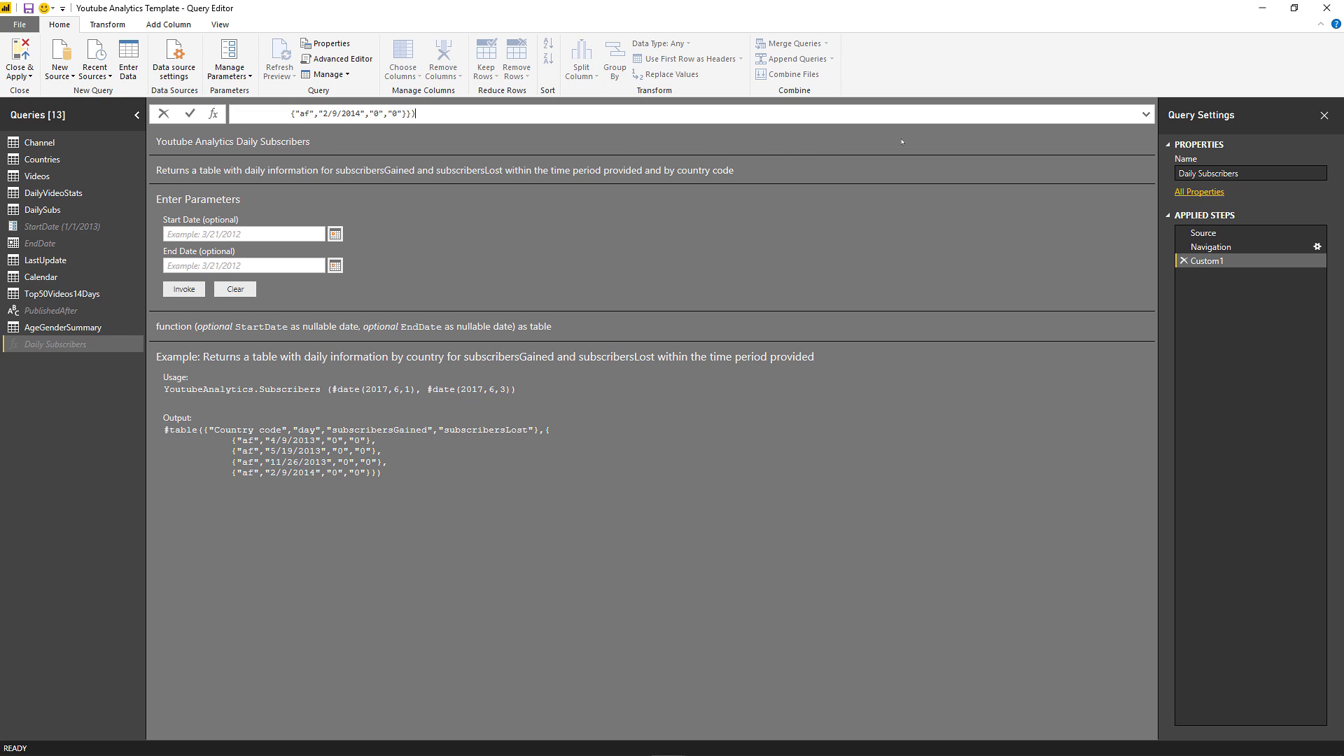
{"action": "key", "text": "Return"}
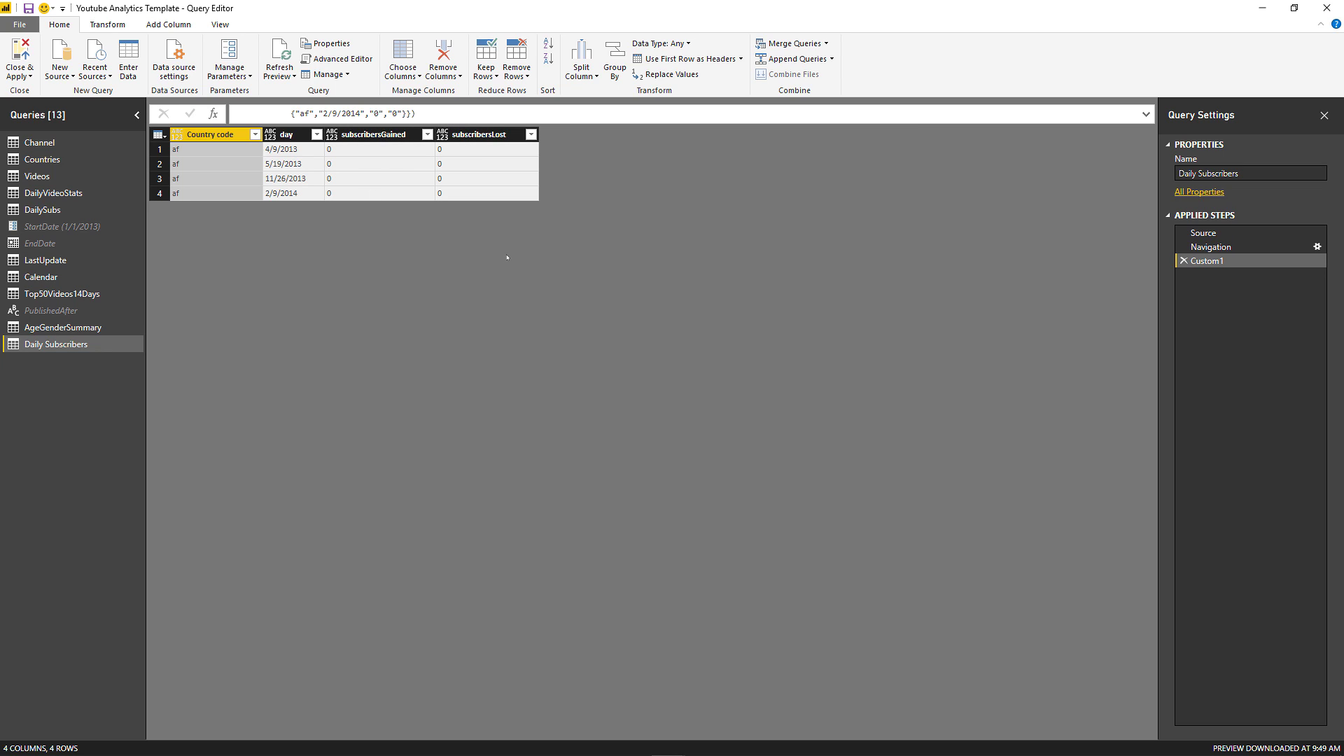
{"action": "left_click", "coordinate": [1183, 260]}
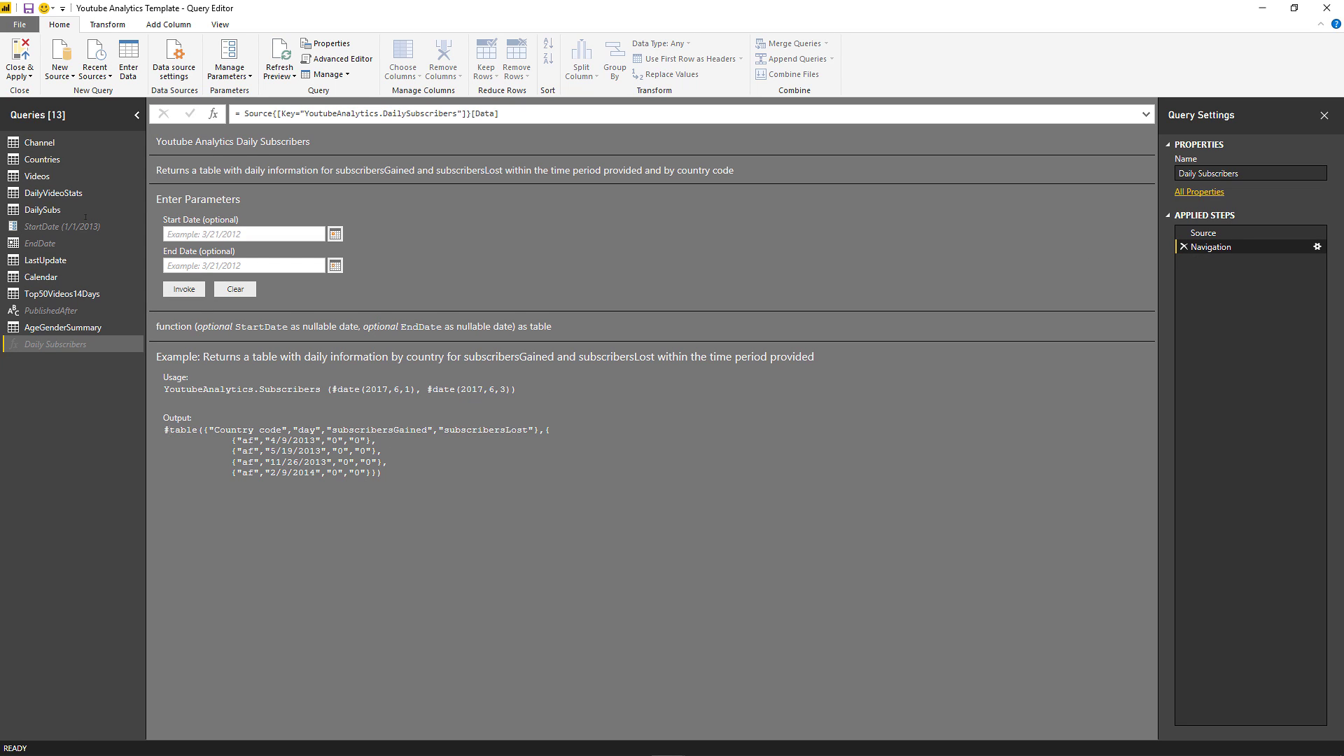
{"action": "left_click_drag", "start_coordinate": [169, 430], "coordinate": [415, 481]}
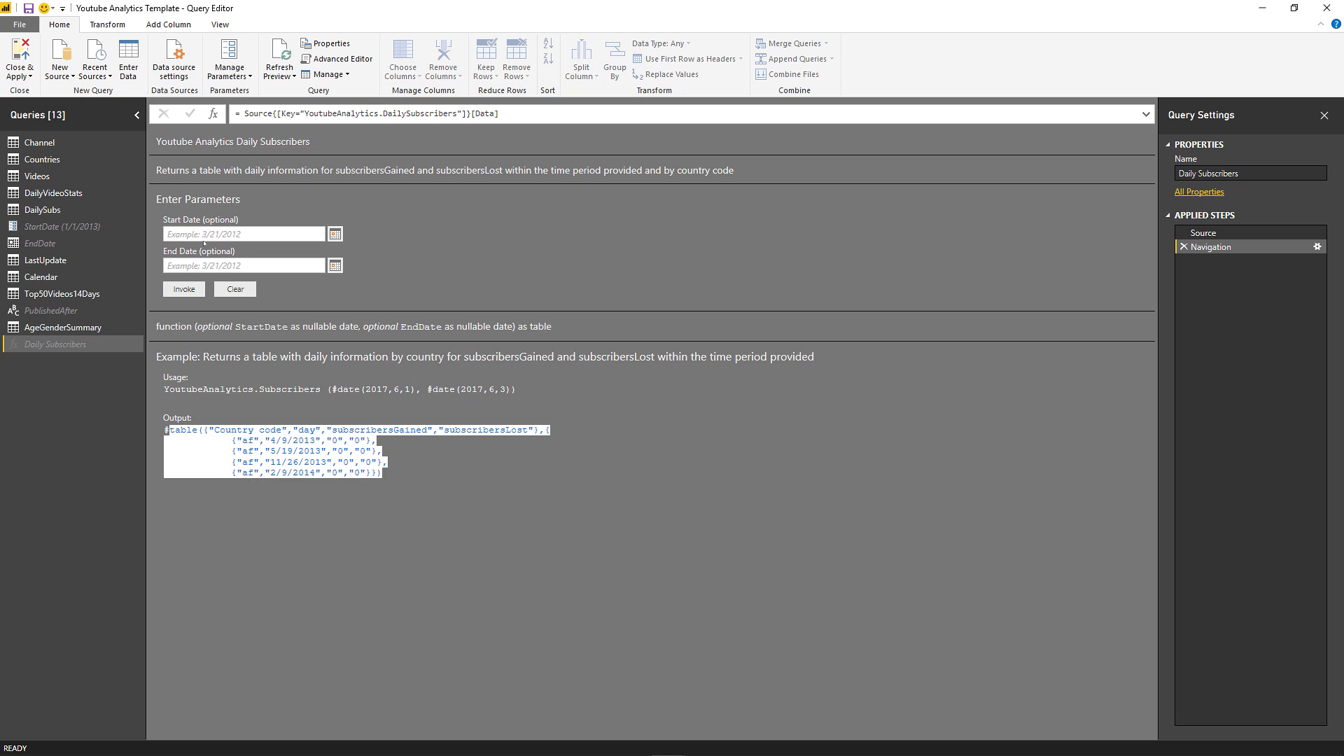
{"action": "left_click", "coordinate": [390, 485]}
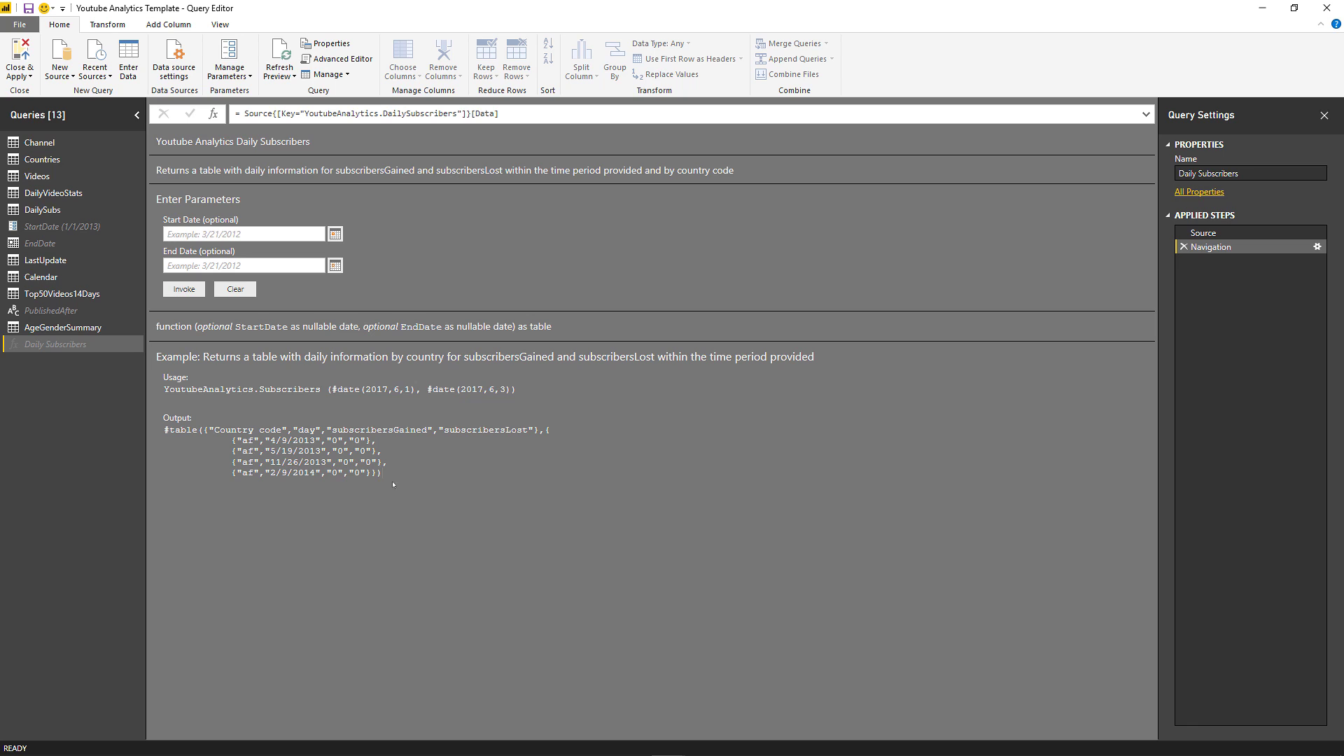
{"action": "left_click_drag", "start_coordinate": [403, 478], "coordinate": [164, 428]}
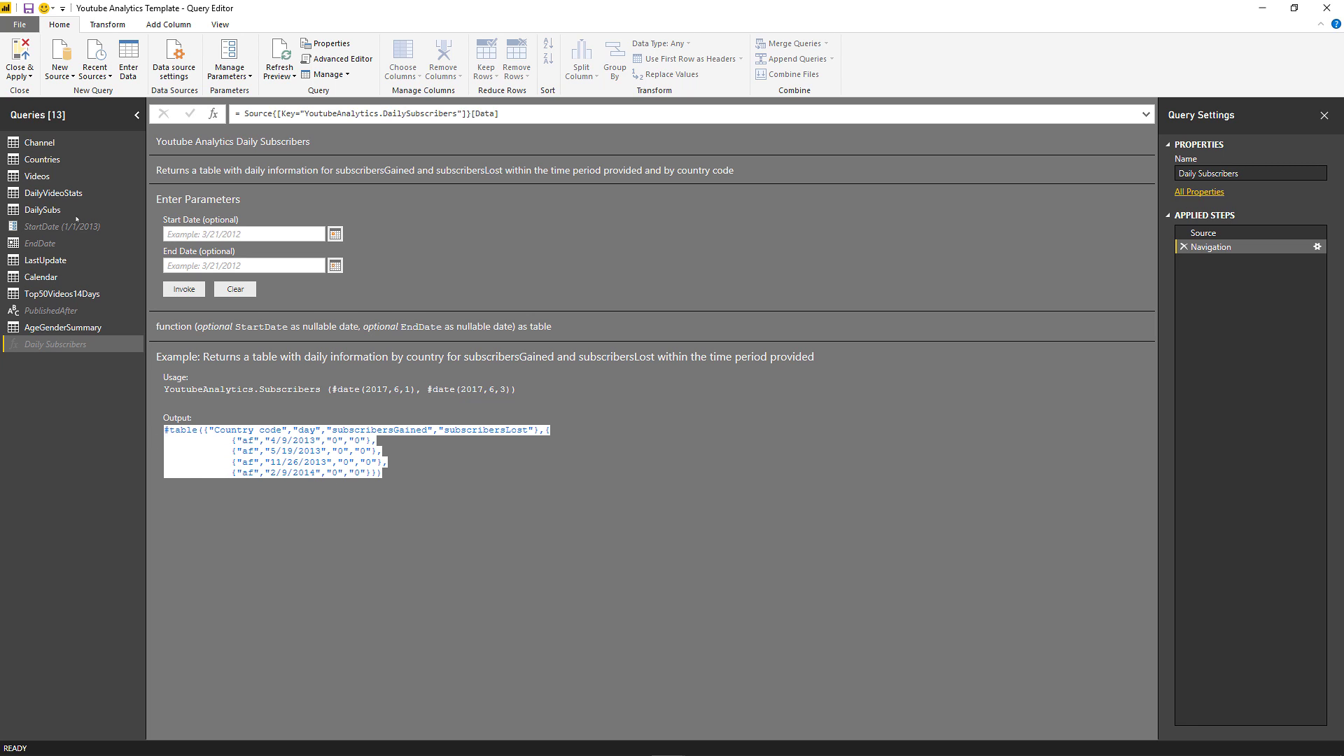
{"action": "left_click", "coordinate": [169, 429]}
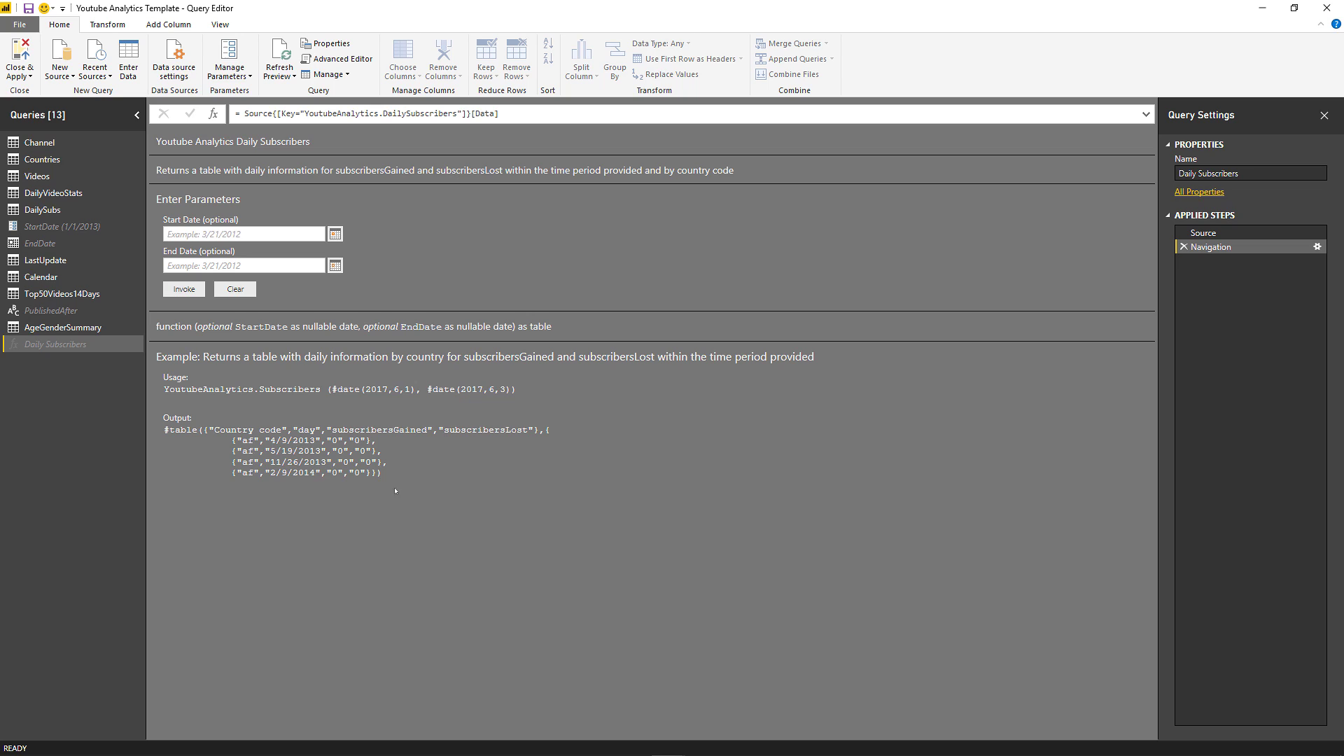
{"action": "left_click_drag", "start_coordinate": [162, 431], "coordinate": [256, 445]}
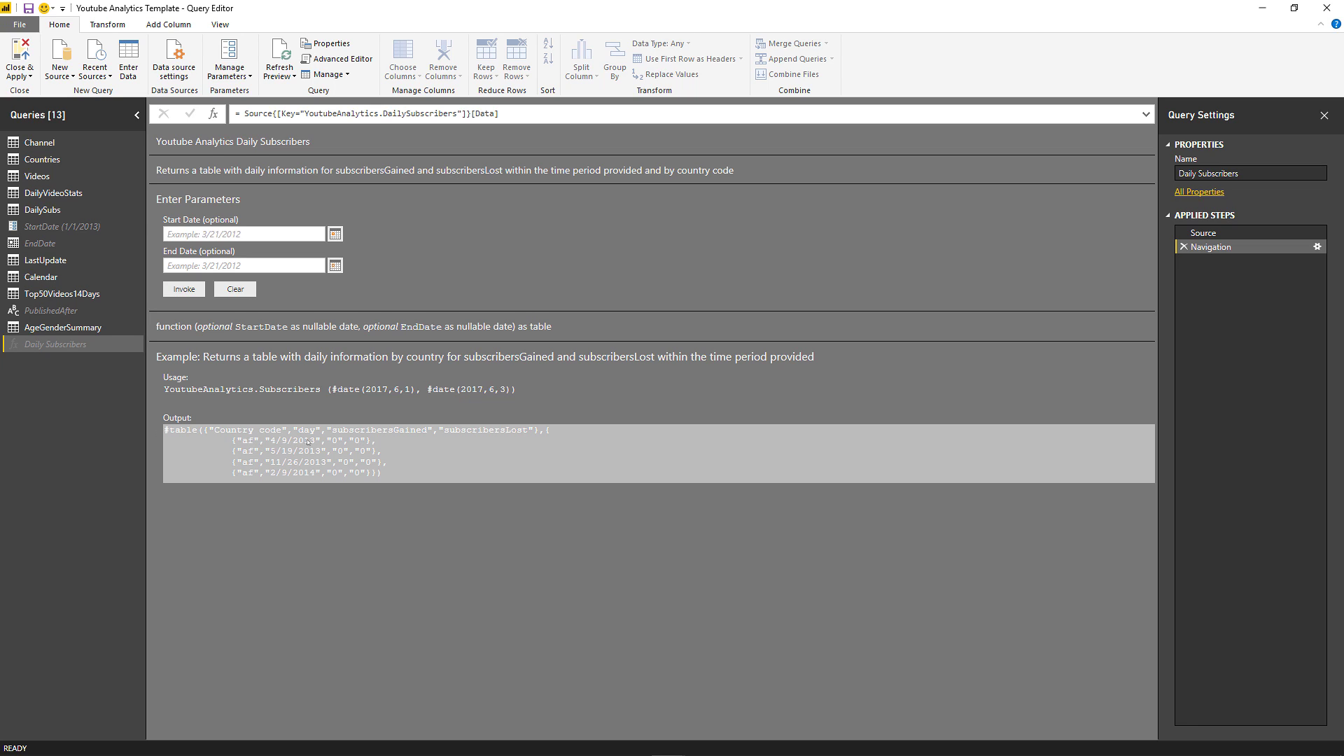
{"action": "left_click", "coordinate": [159, 221]}
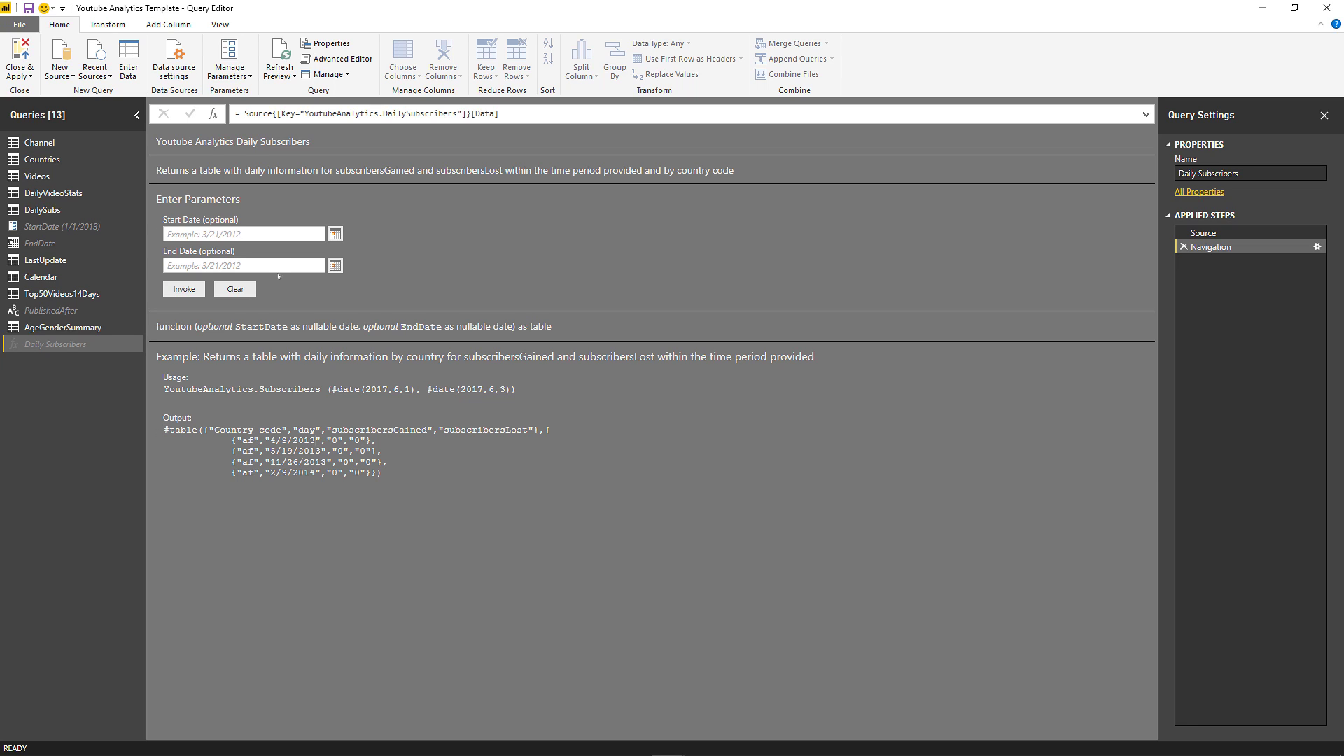
- Invoke Daily Subscribers for 6/1/2017 to 6/20/2017, then switch to the GitHub HelperFunctions.pq page
{"action": "left_click", "coordinate": [335, 234]}
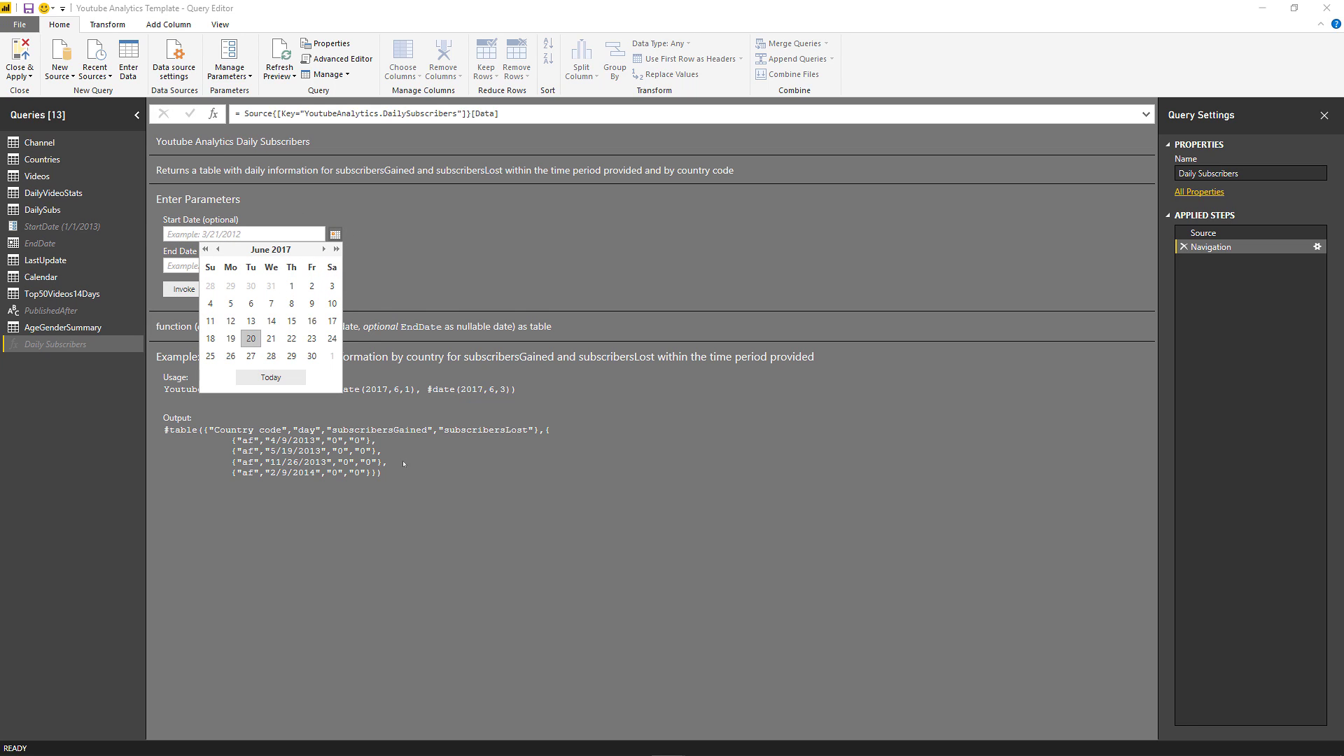
{"action": "left_click", "coordinate": [291, 285]}
{"action": "left_click", "coordinate": [335, 266]}
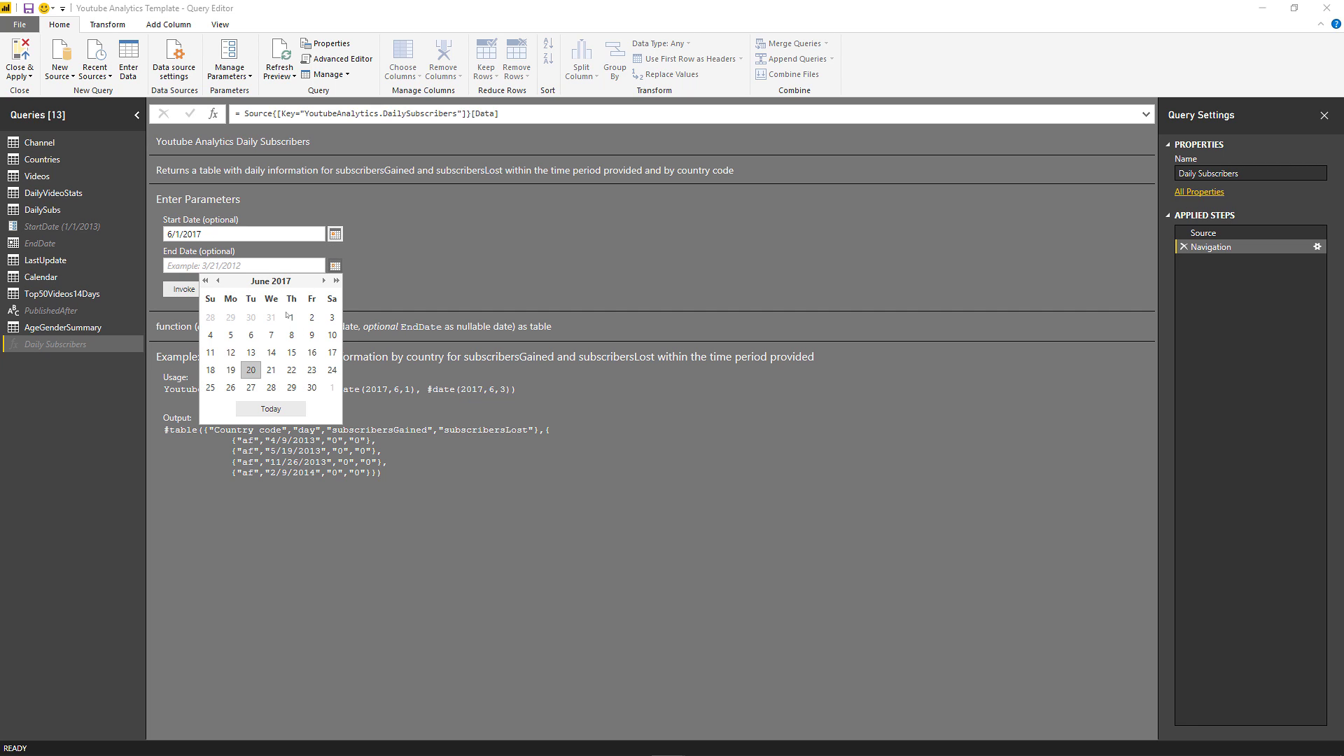
{"action": "left_click", "coordinate": [250, 370]}
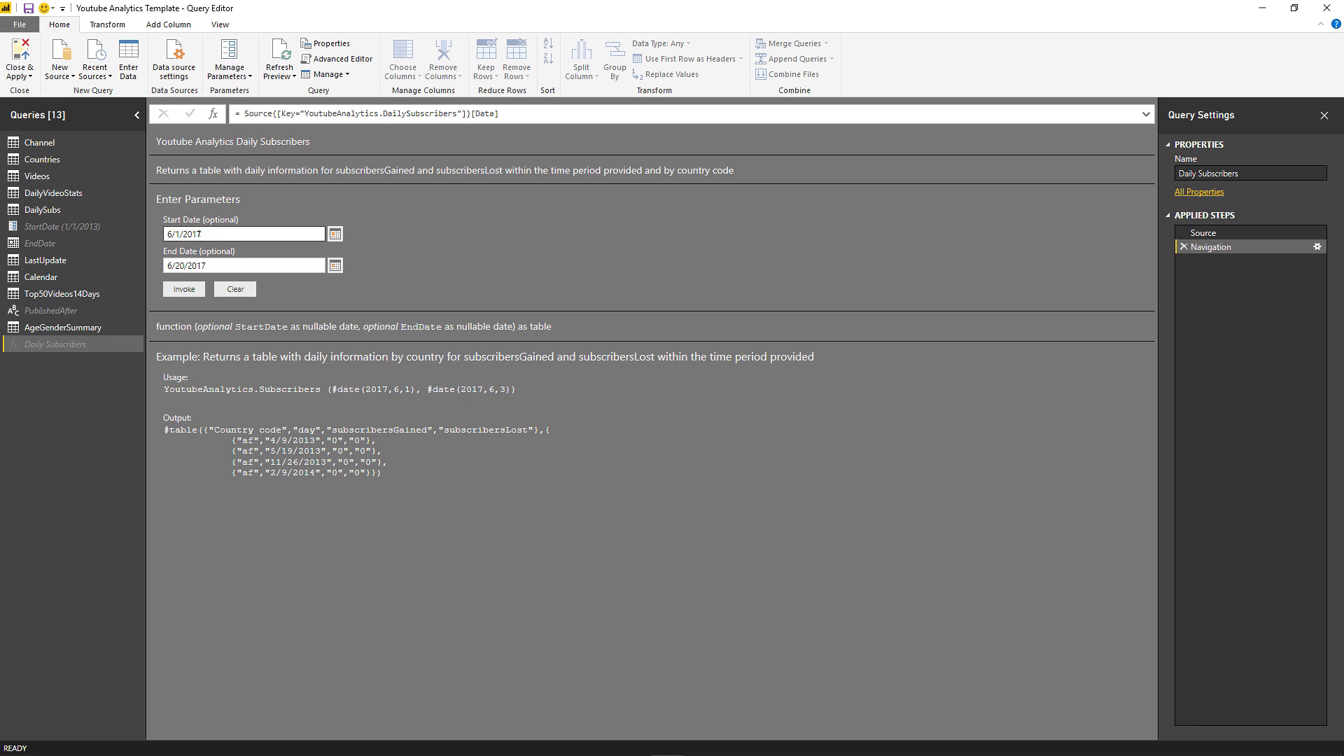
{"action": "left_click", "coordinate": [186, 265]}
{"action": "left_click", "coordinate": [189, 286]}
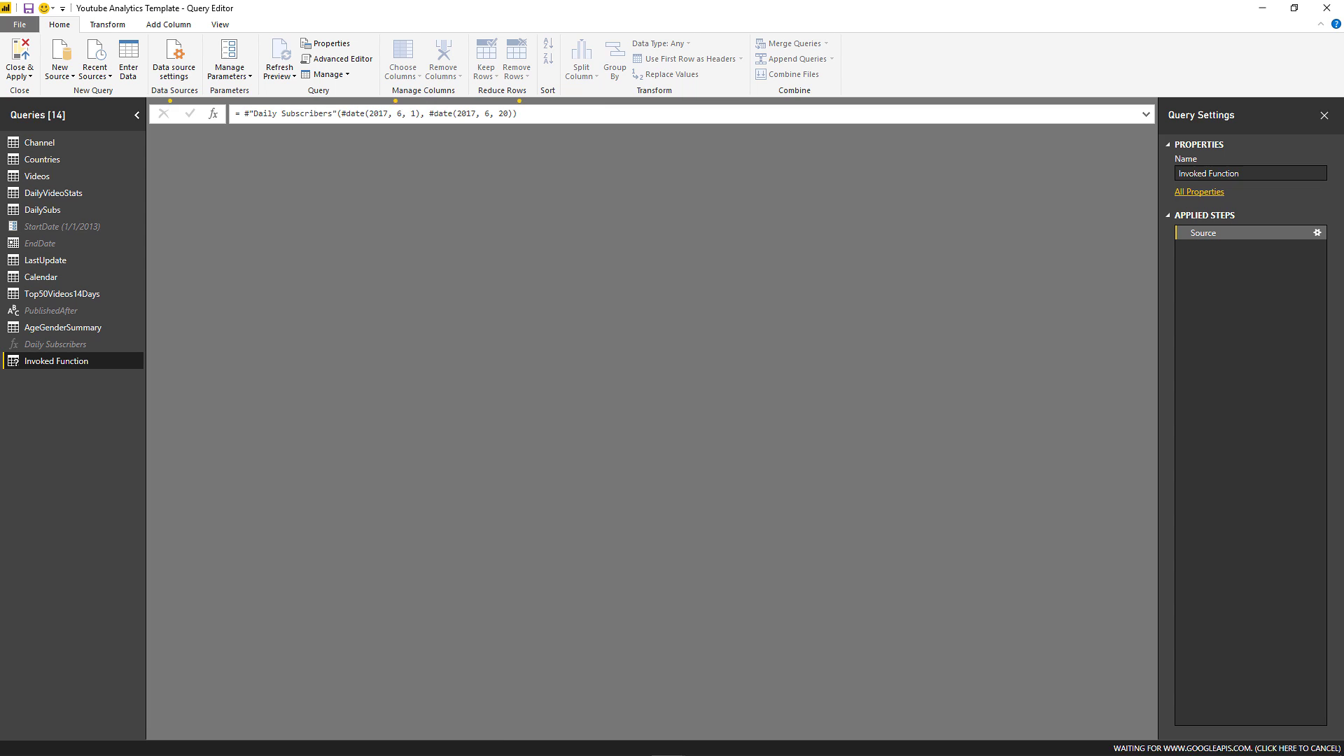
{"action": "left_click", "coordinate": [394, 742]}
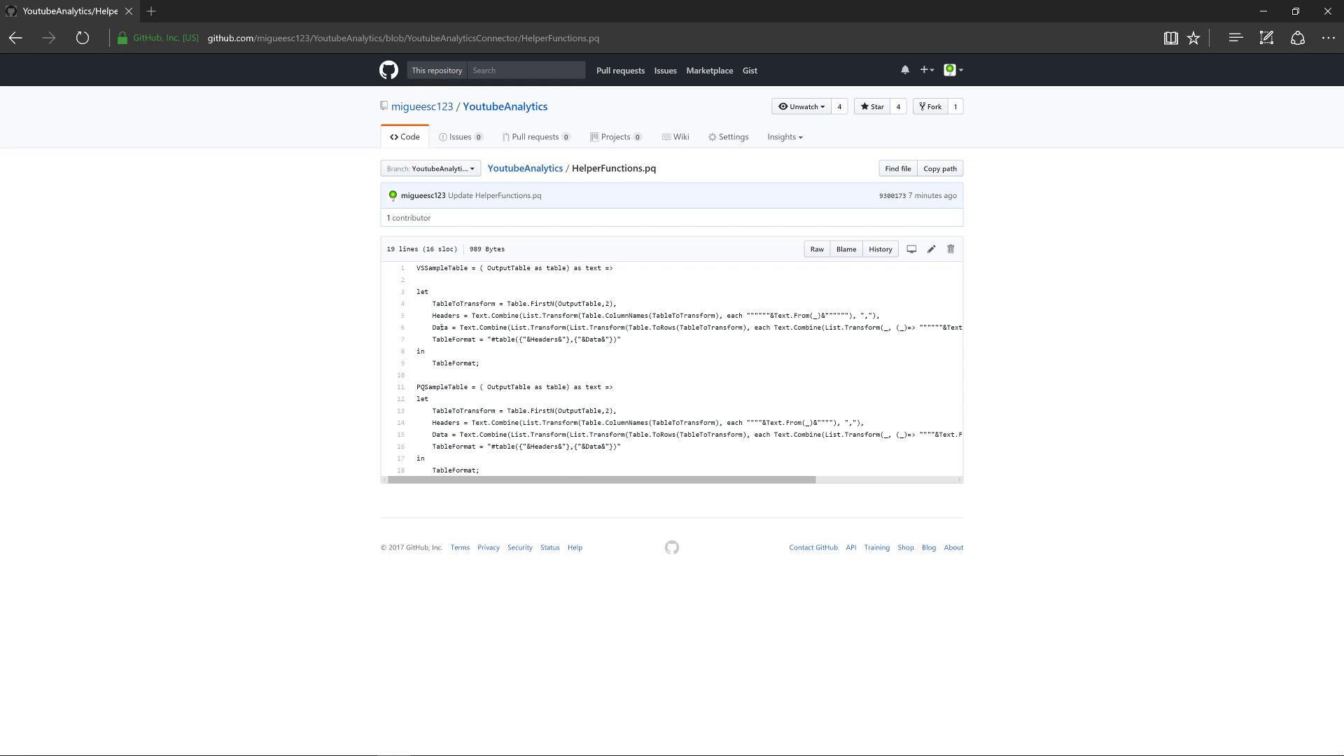
- Copy the PQSampleTable code from the raw HelperFunctions.pq file and return to Power BI's Query Editor
{"action": "left_click_drag", "start_coordinate": [418, 388], "coordinate": [536, 452]}
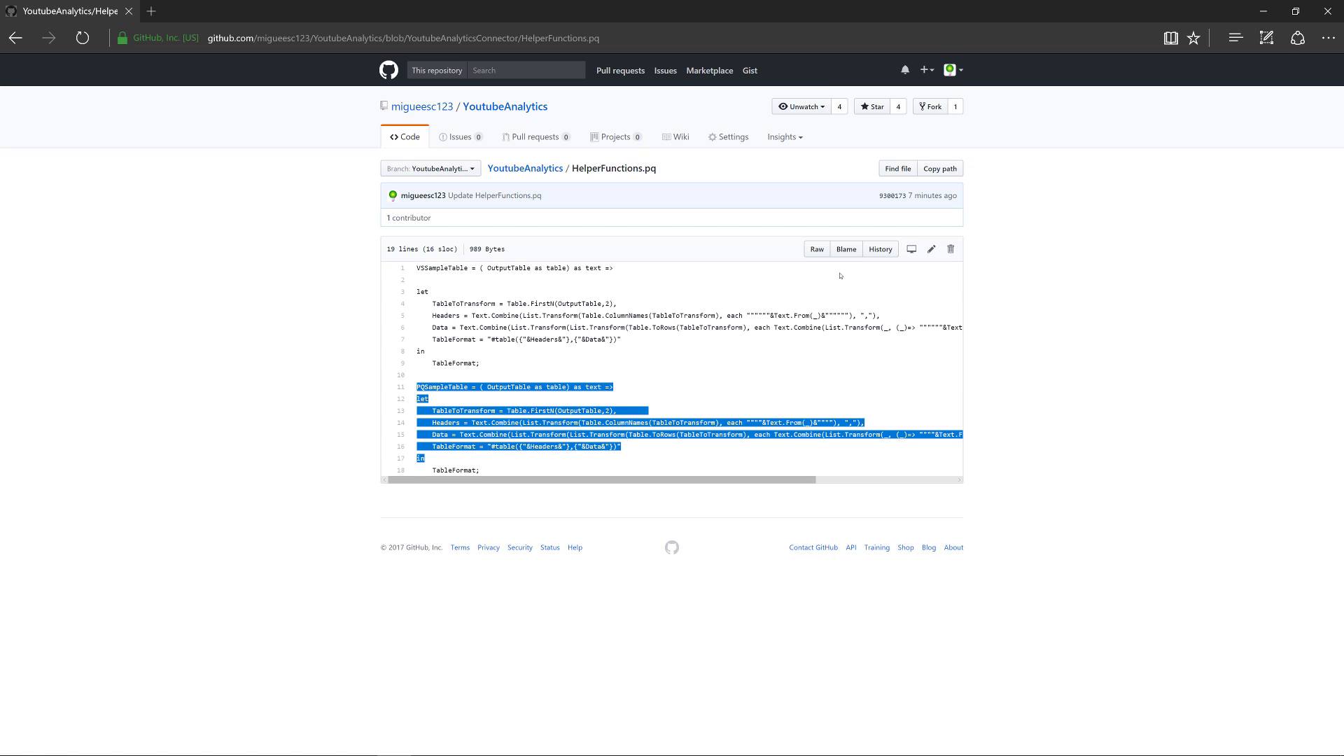
{"action": "left_click", "coordinate": [817, 249]}
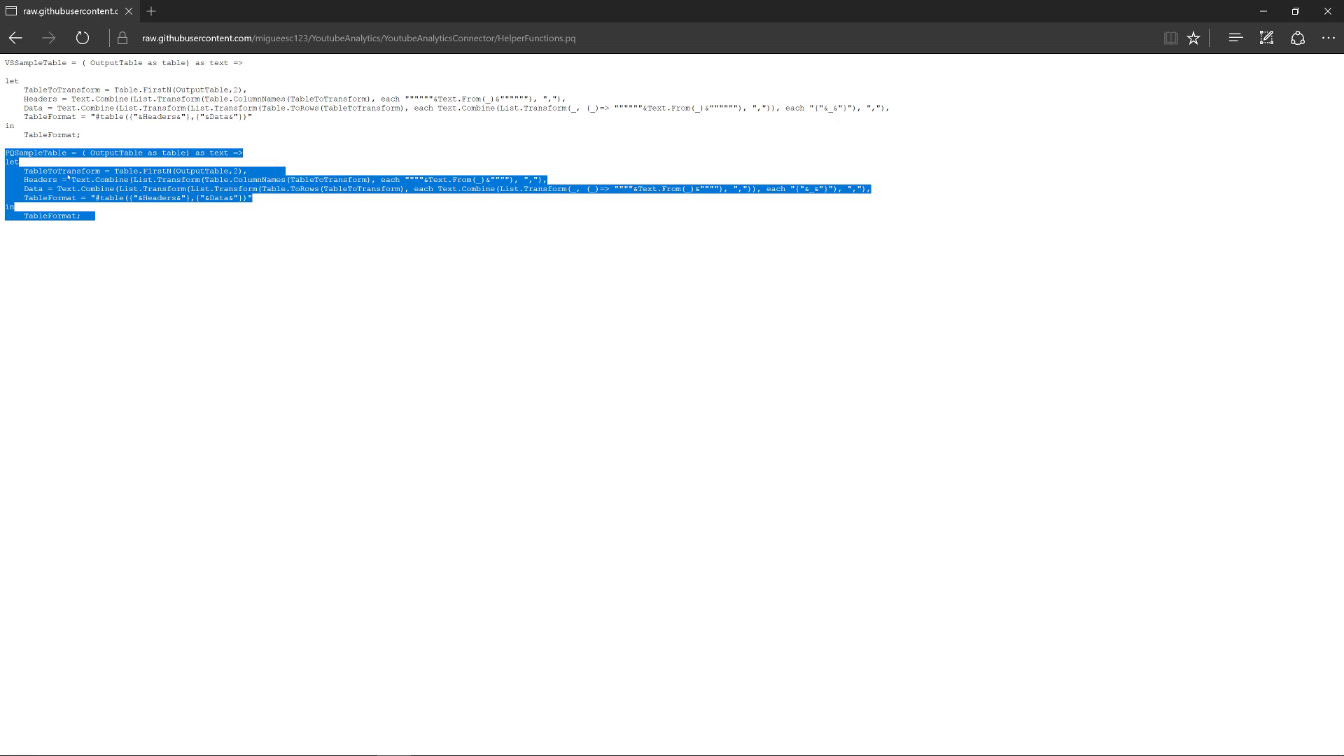
{"action": "left_click", "coordinate": [669, 742]}
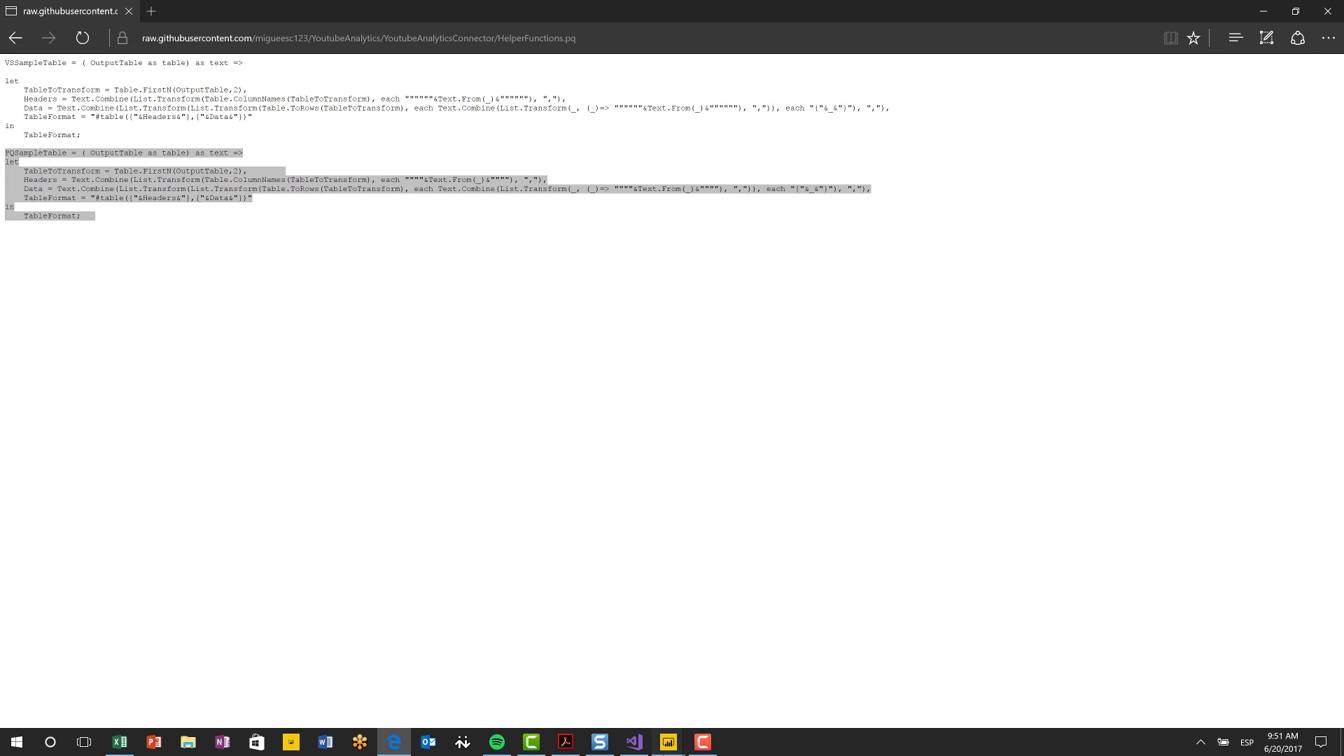
{"action": "left_click", "coordinate": [728, 703]}
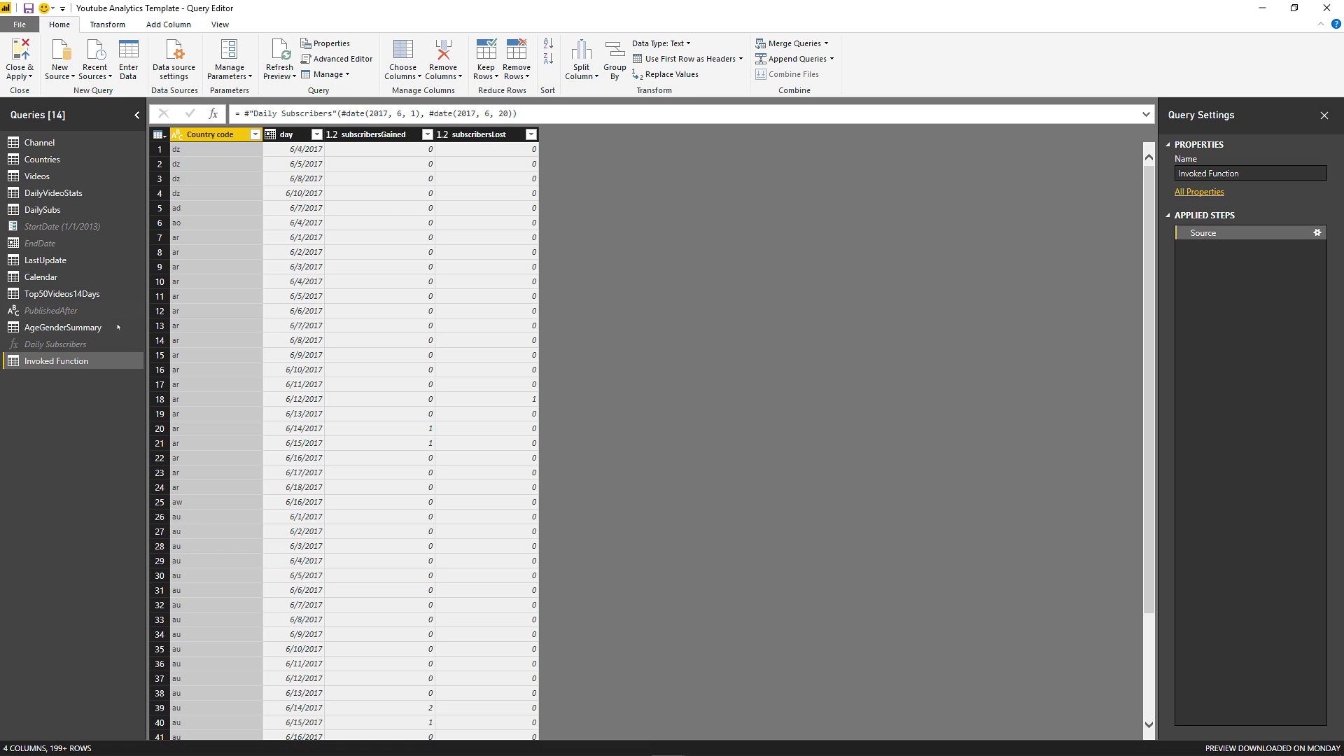
- Add a Blank Query (Query1) by searching 'blank' in Get Data
{"action": "left_click", "coordinate": [60, 59]}
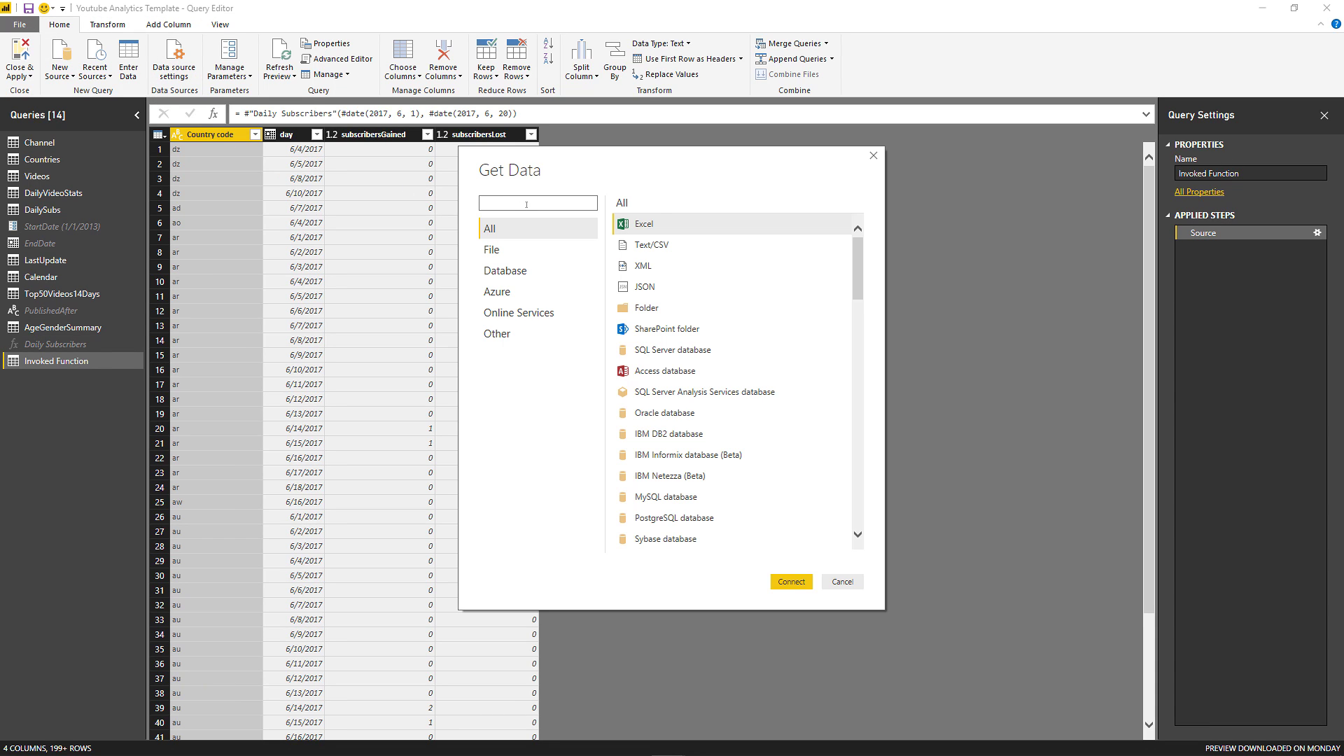
{"action": "type", "text": "blank"}
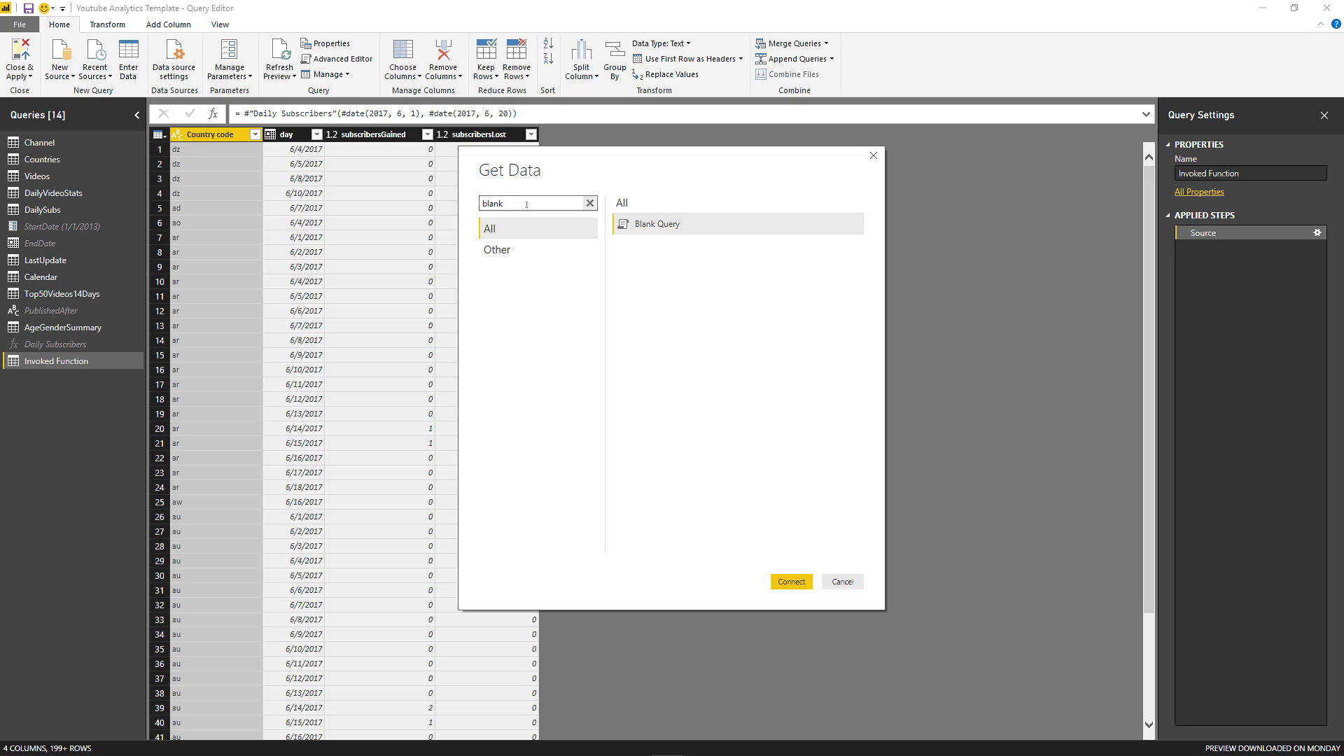
{"action": "key", "text": "Return"}
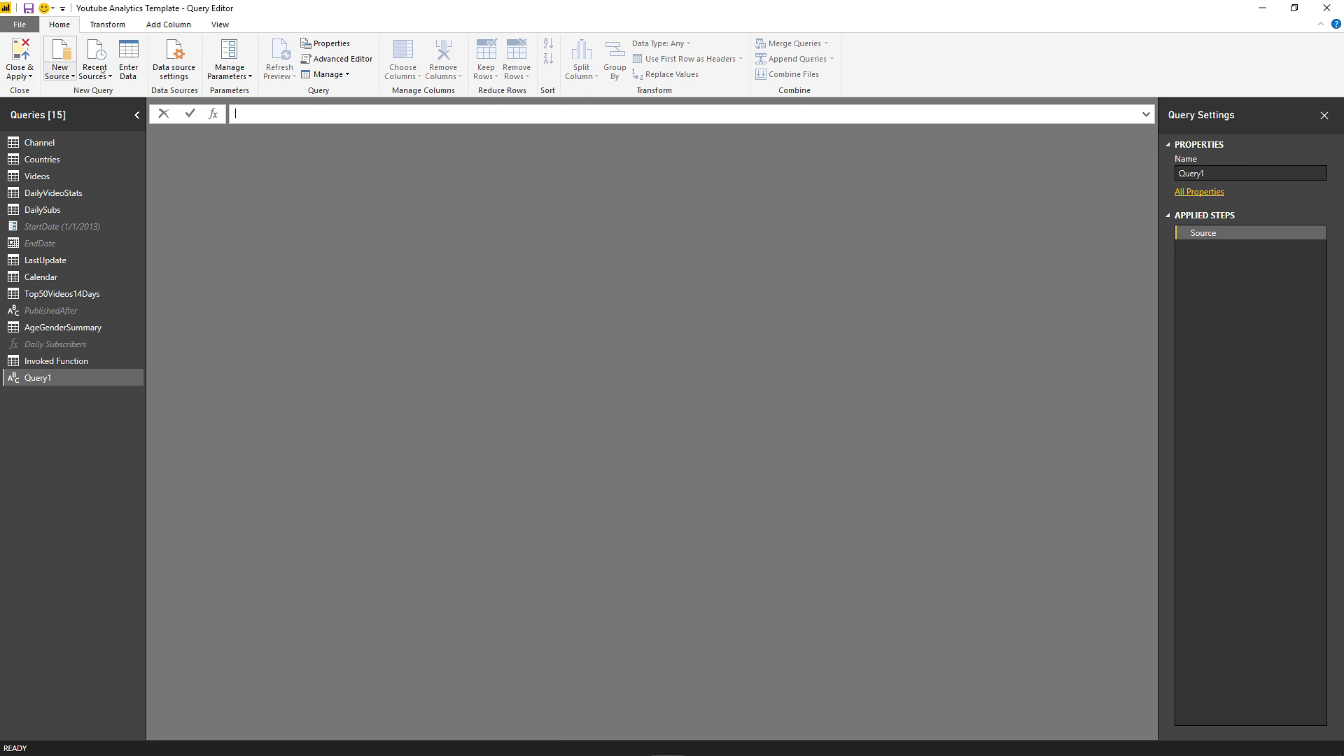
- Replace Query1's code with the PQSampleTable function, removing its name, '=' and trailing semicolon
{"action": "left_click", "coordinate": [219, 26]}
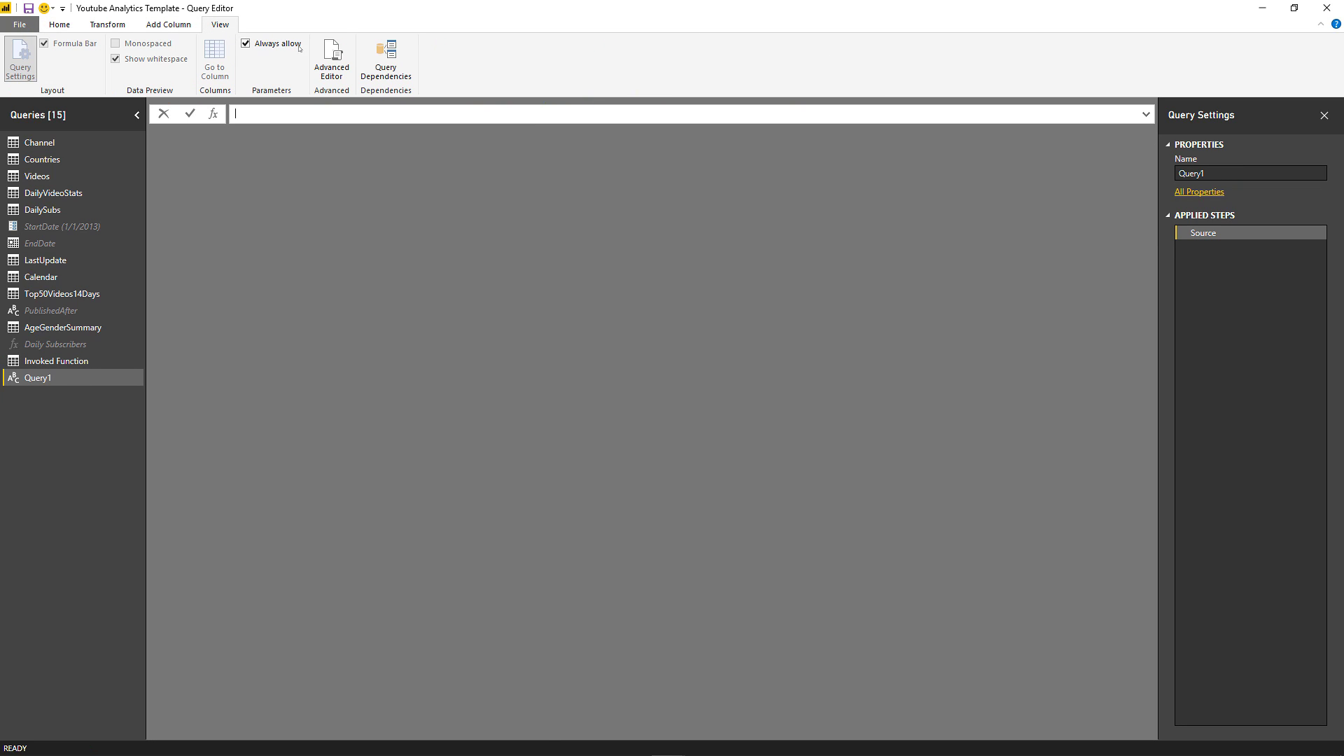
{"action": "left_click", "coordinate": [332, 60]}
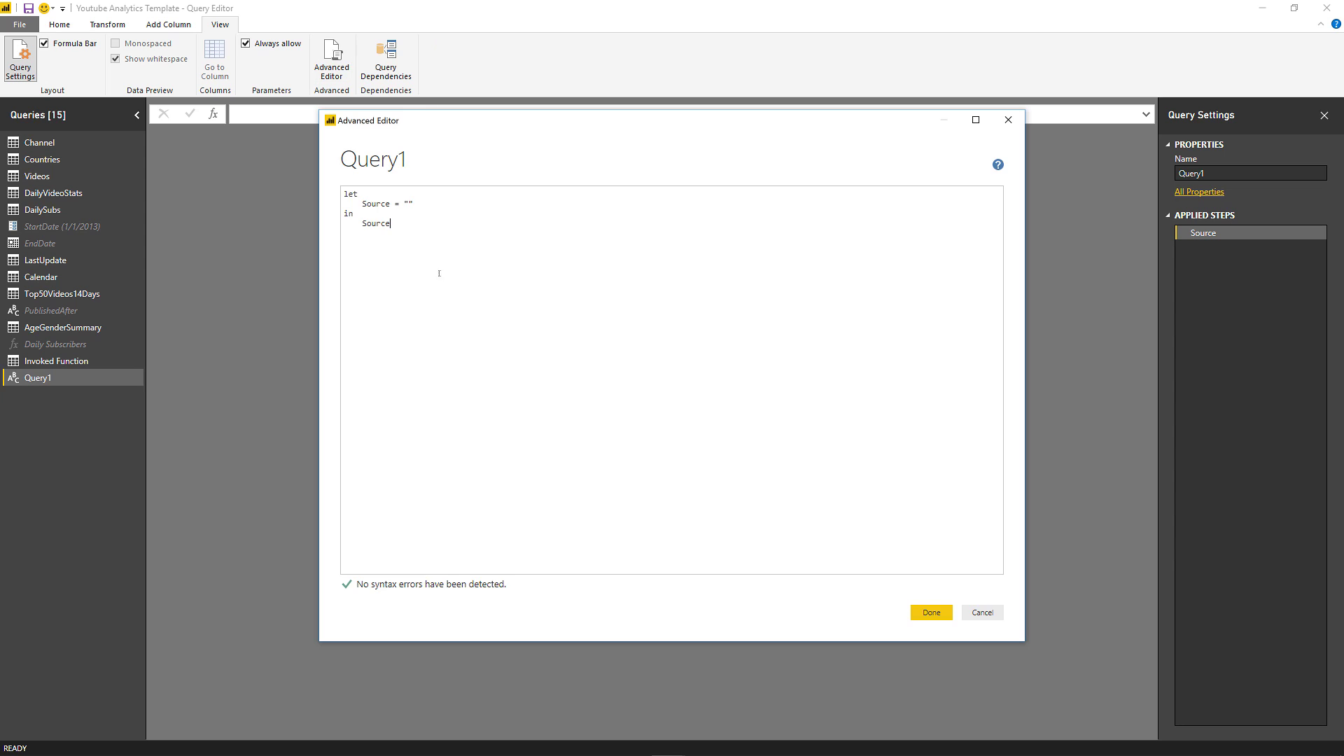
{"action": "left_click_drag", "start_coordinate": [439, 273], "coordinate": [277, 161]}
{"action": "key", "text": "ctrl+v"}
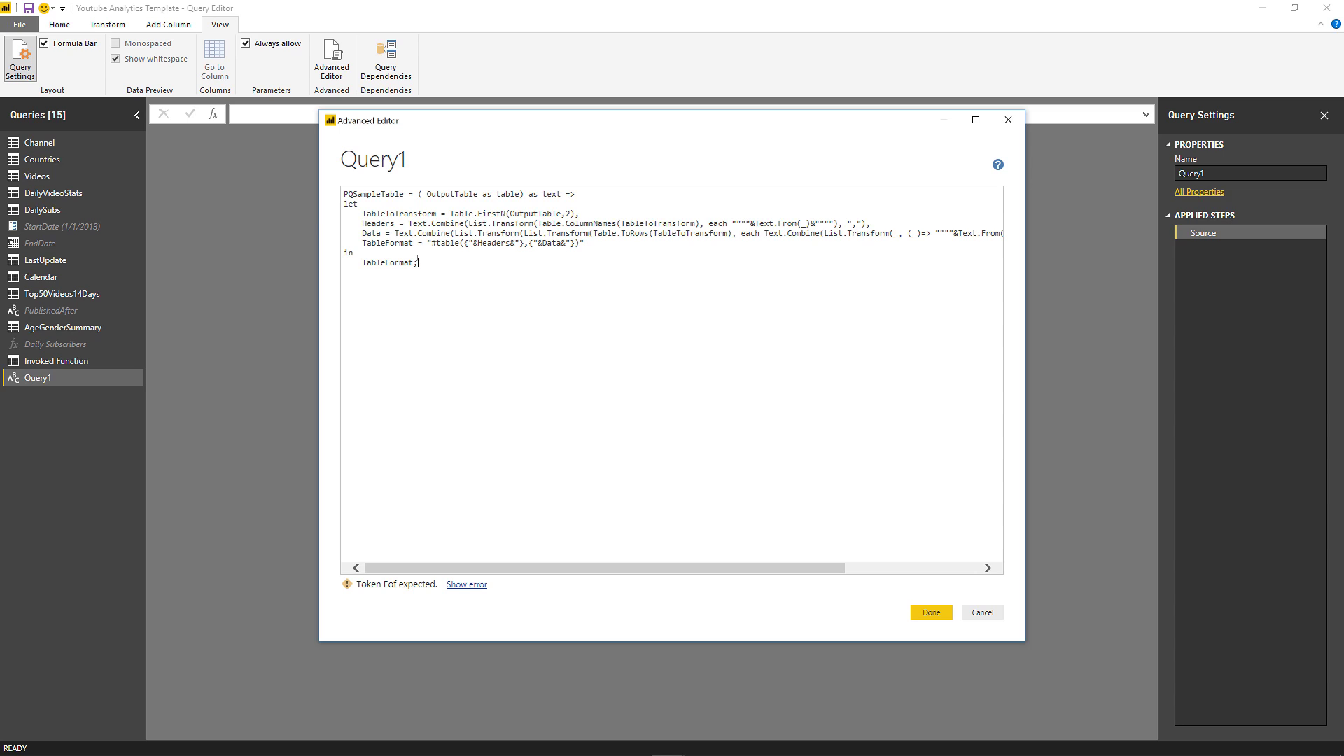
{"action": "key", "text": "BackSpace"}
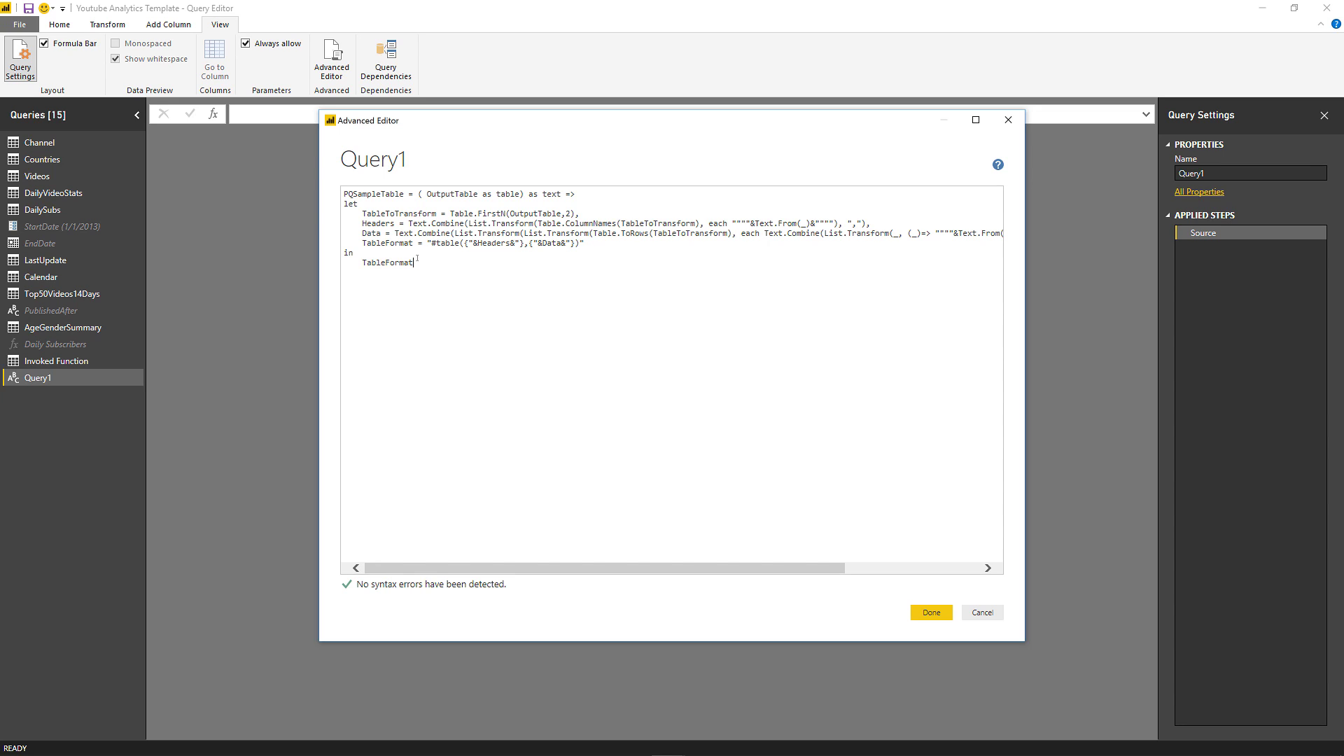
{"action": "key", "text": "Up"}
{"action": "key", "text": "ctrl+shift+Right"}
{"action": "key", "text": "ctrl+c"}
{"action": "key", "text": "Delete"}
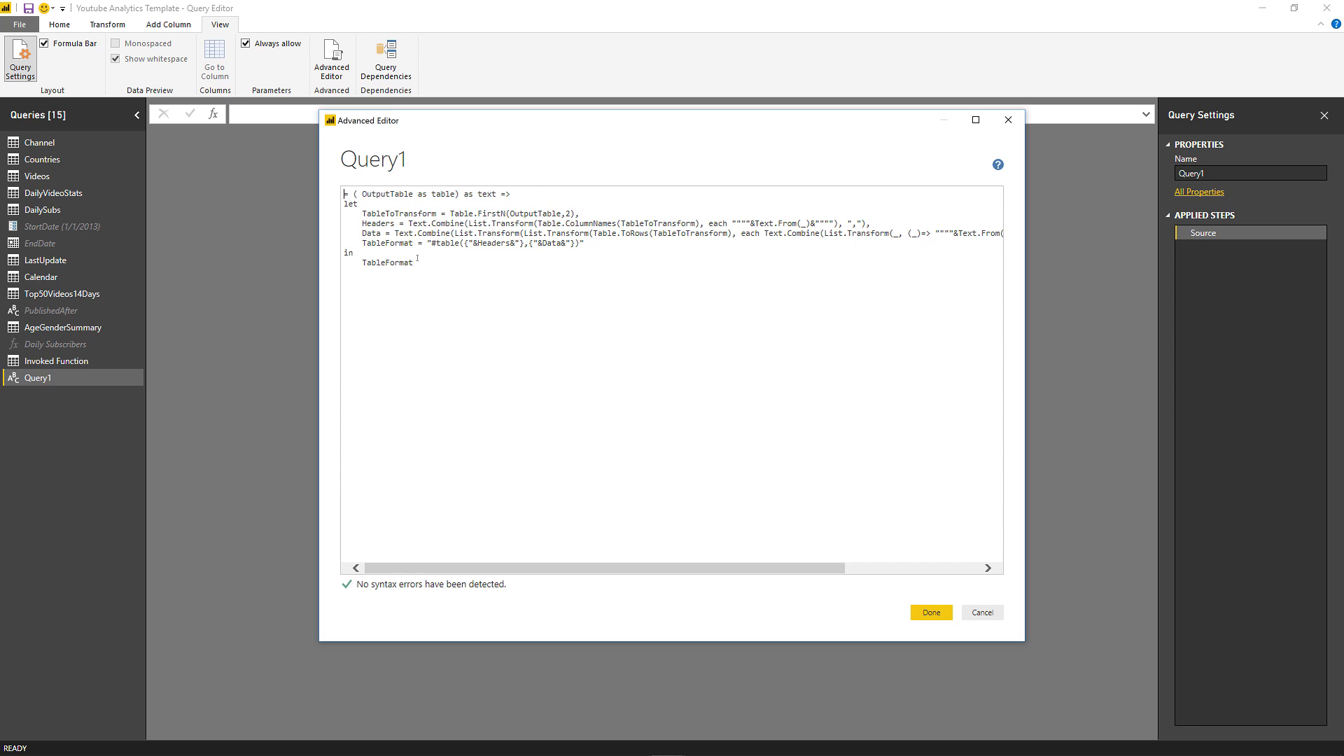
{"action": "key", "text": "Delete"}
{"action": "left_click", "coordinate": [938, 619]}
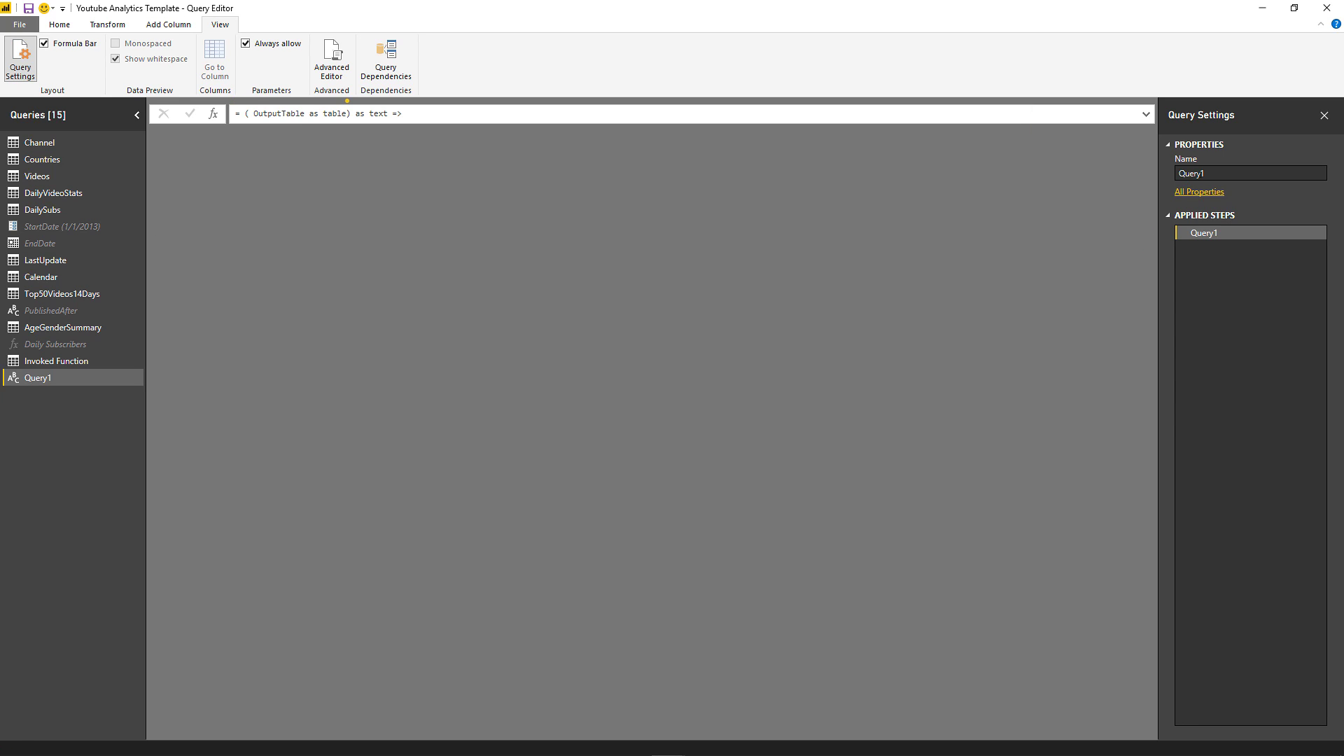
- Rename Query1 to PQSampleTable
{"action": "double_click", "coordinate": [1201, 173]}
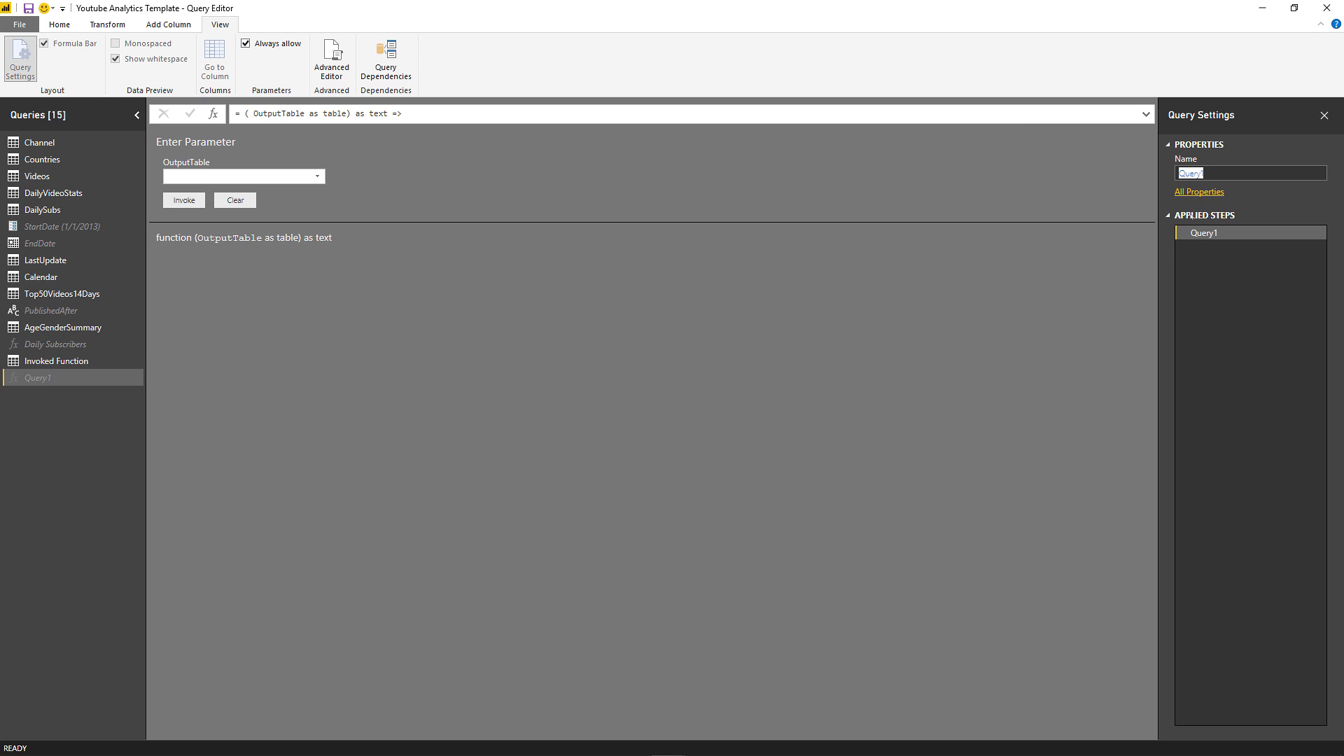
{"action": "key", "text": "ctrl+v"}
{"action": "key", "text": "Return"}
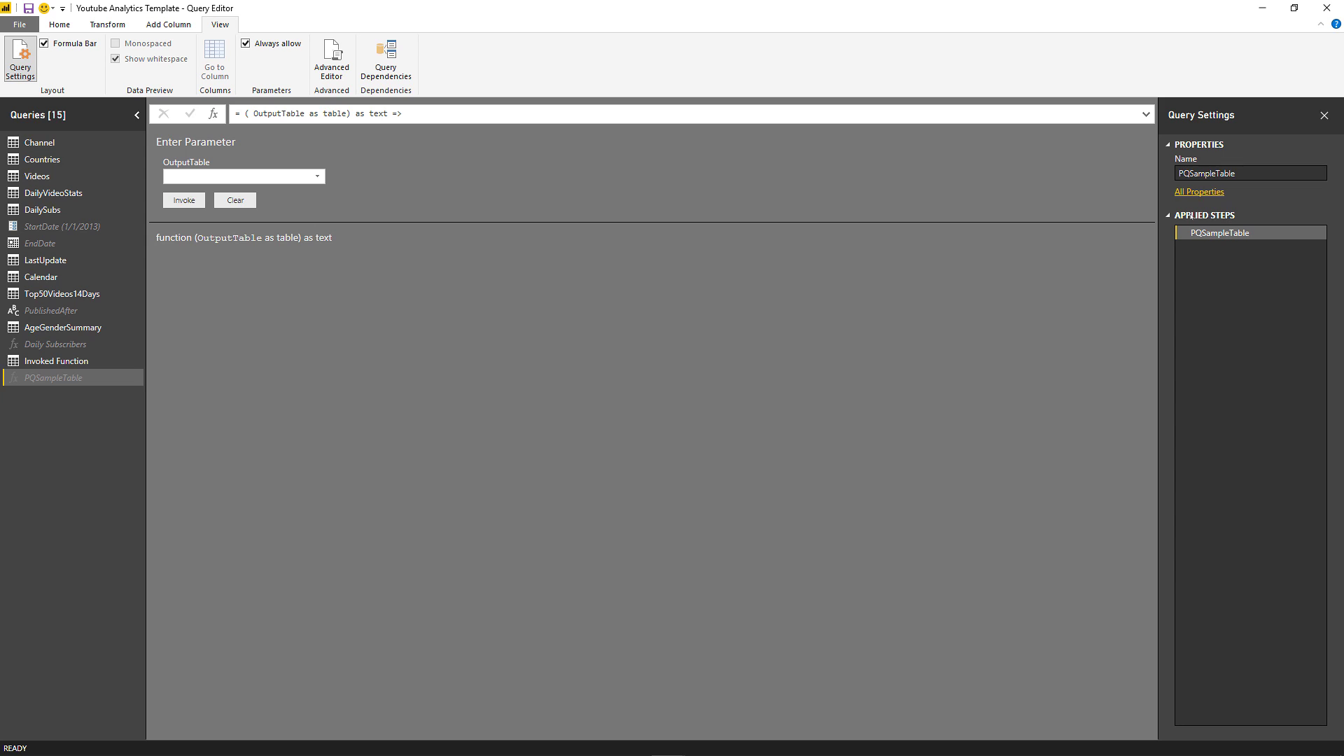
- Invoke PQSampleTable with Invoked Function as the OutputTable input
{"action": "left_click", "coordinate": [249, 174]}
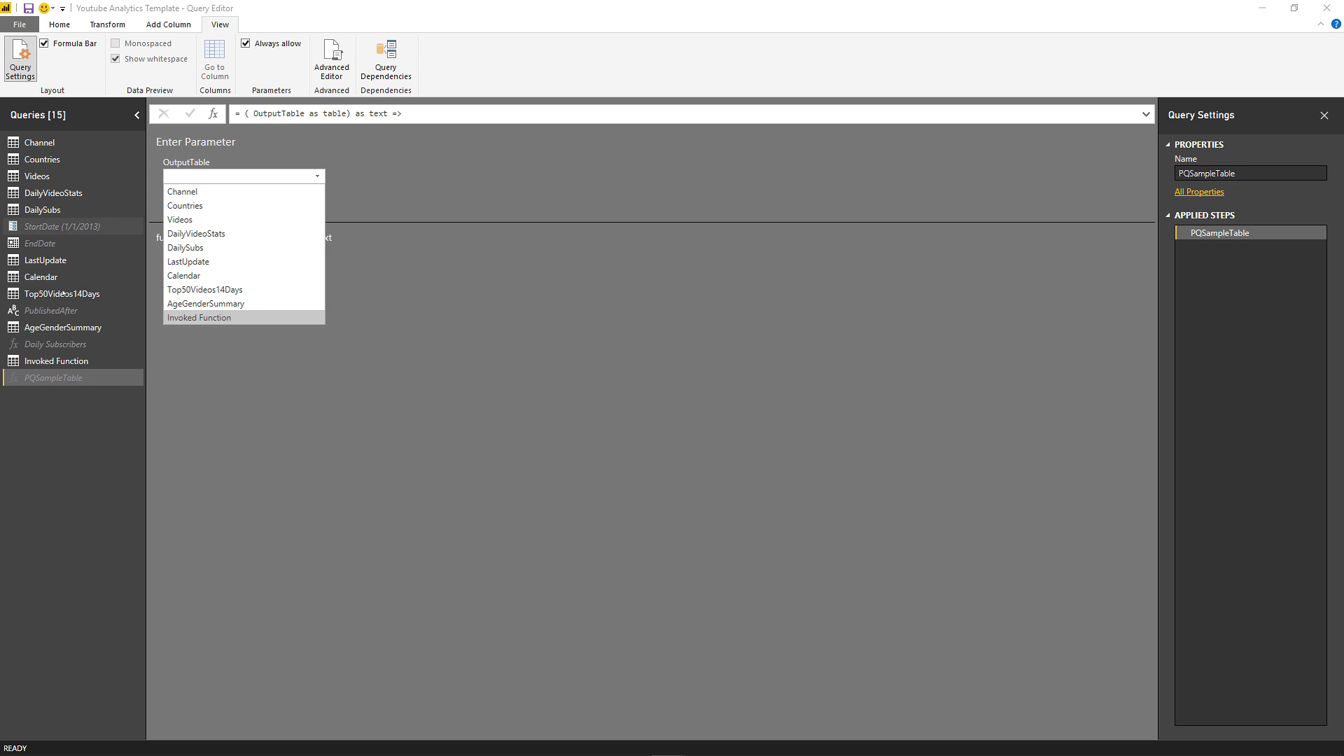
{"action": "left_click", "coordinate": [208, 319]}
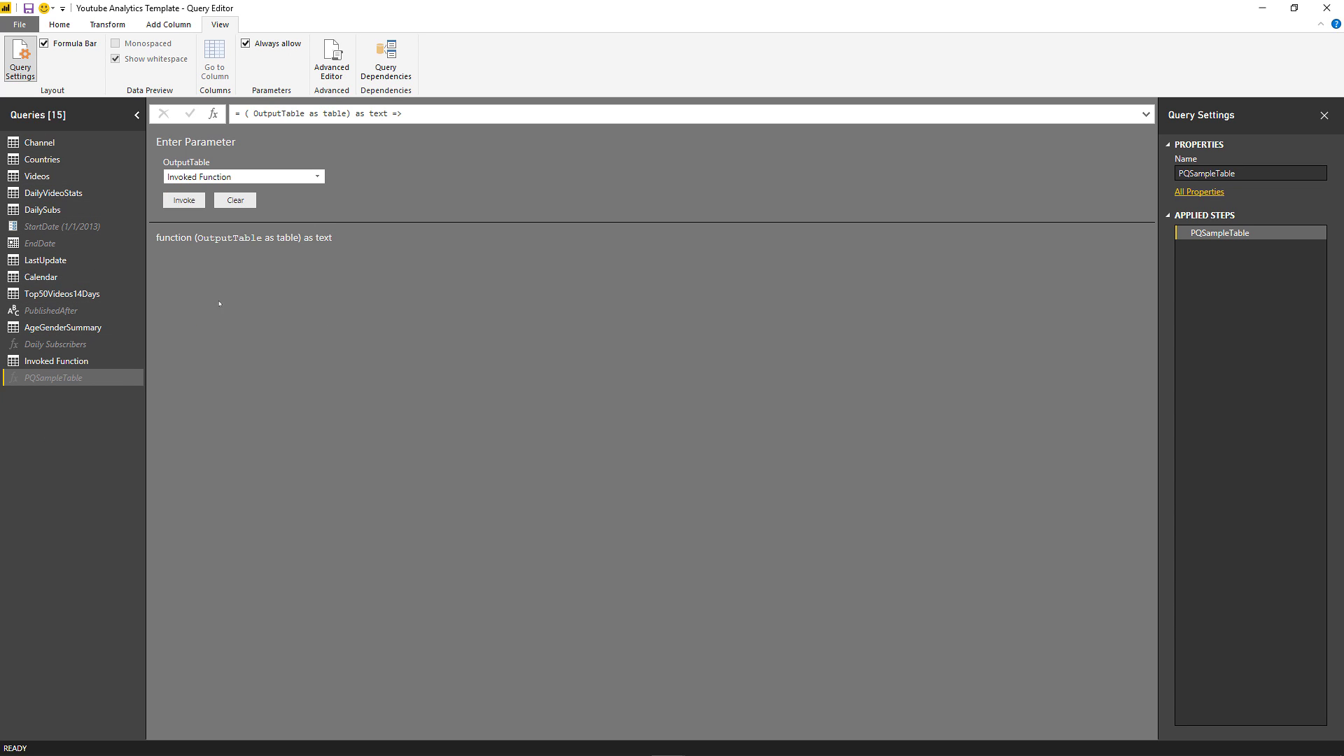
{"action": "left_click", "coordinate": [186, 201]}
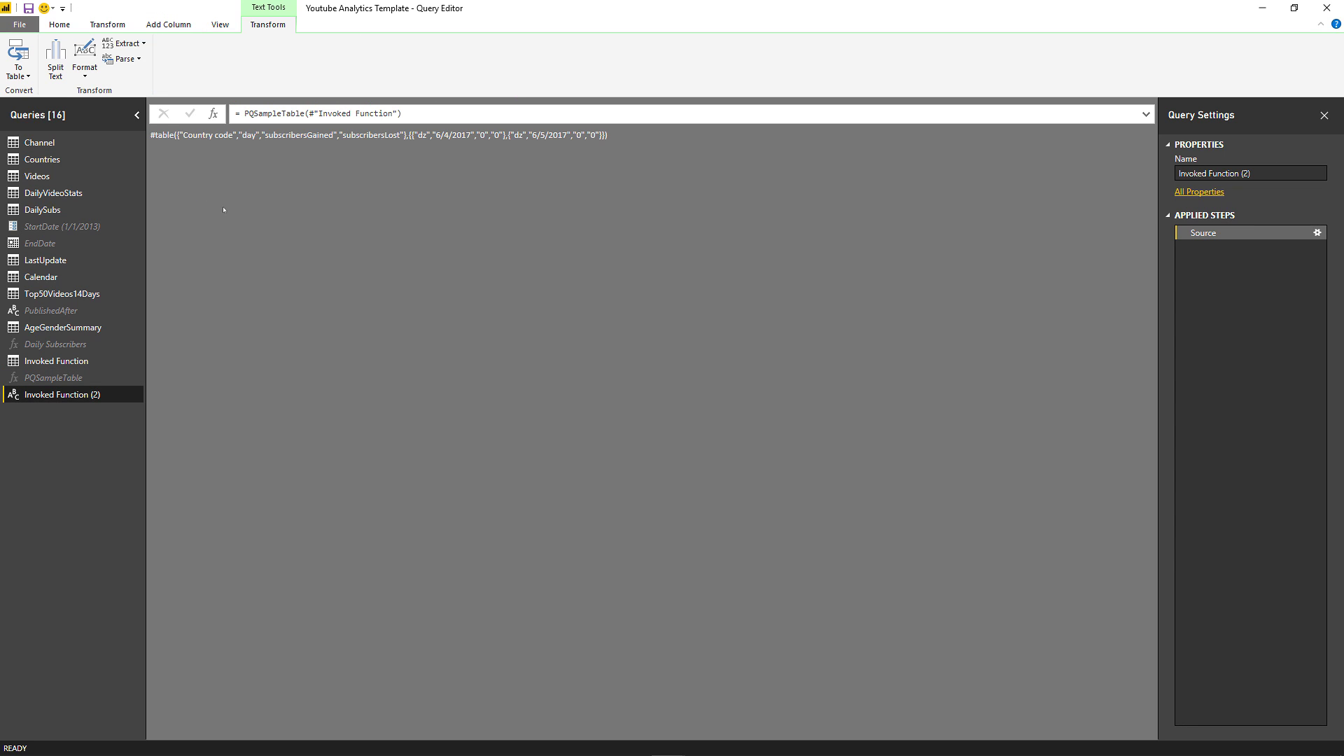
- Add a Custom1 step whose formula is the copied #table code, showing the 2-row subscribers table
{"action": "left_click_drag", "start_coordinate": [608, 135], "coordinate": [147, 156]}
{"action": "key", "text": "ctrl+c"}
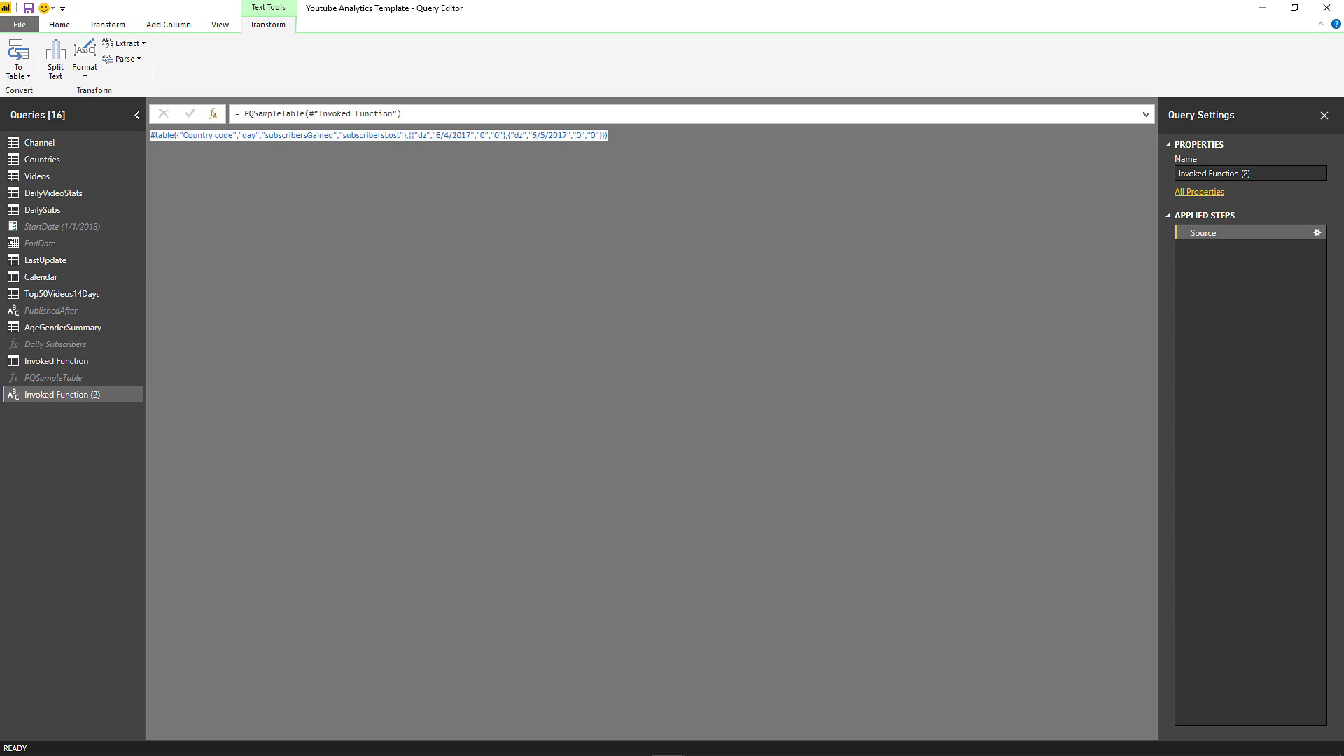
{"action": "left_click", "coordinate": [213, 116]}
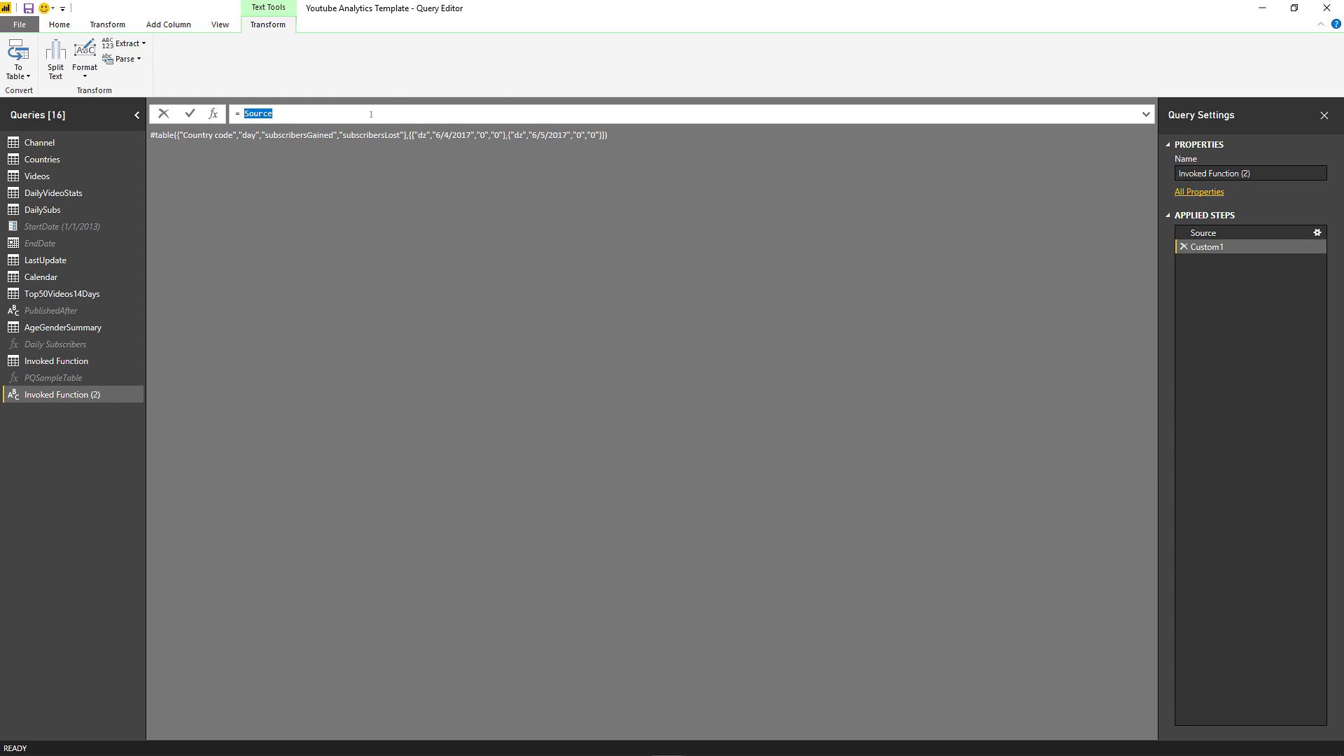
{"action": "key", "text": "ctrl+v"}
{"action": "key", "text": "Return"}
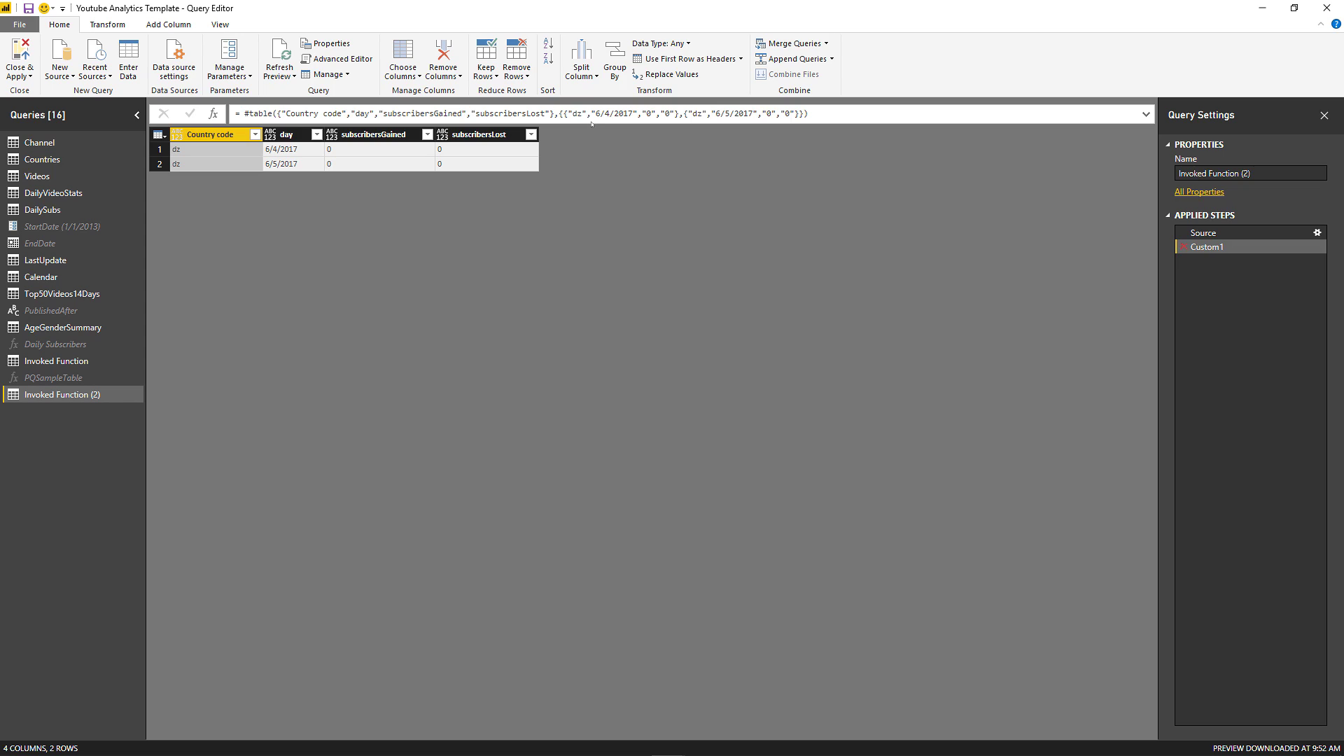
- Delete Custom1 and change the Source step's input table to AgeGenderSummary
{"action": "left_click", "coordinate": [1183, 246]}
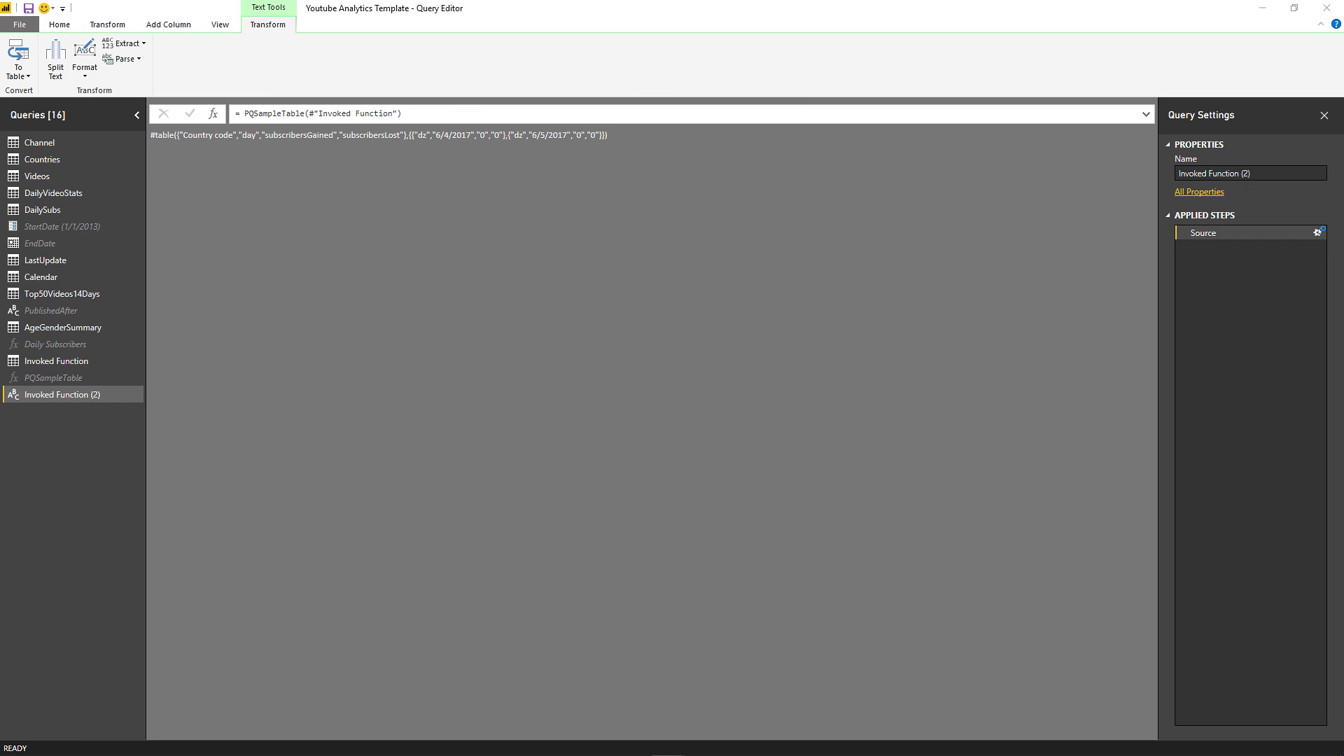
{"action": "left_click", "coordinate": [1317, 232]}
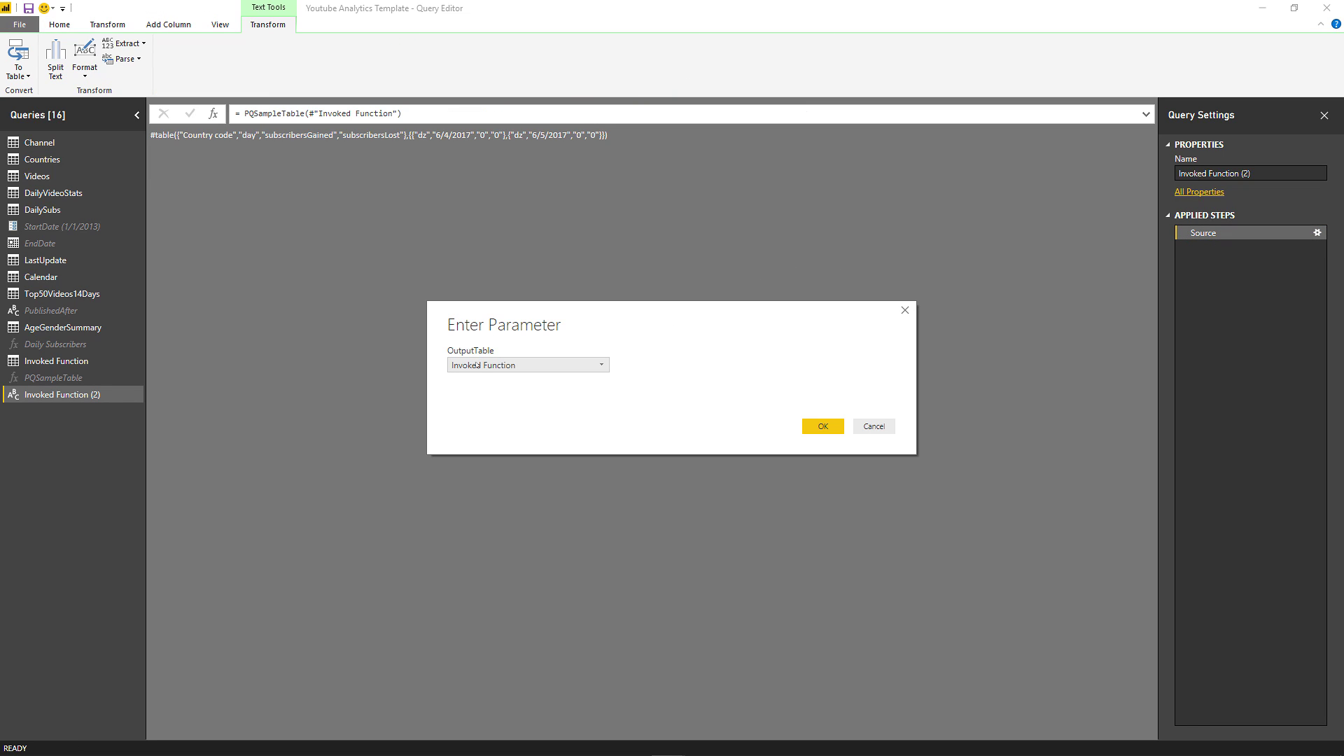
{"action": "left_click", "coordinate": [477, 364]}
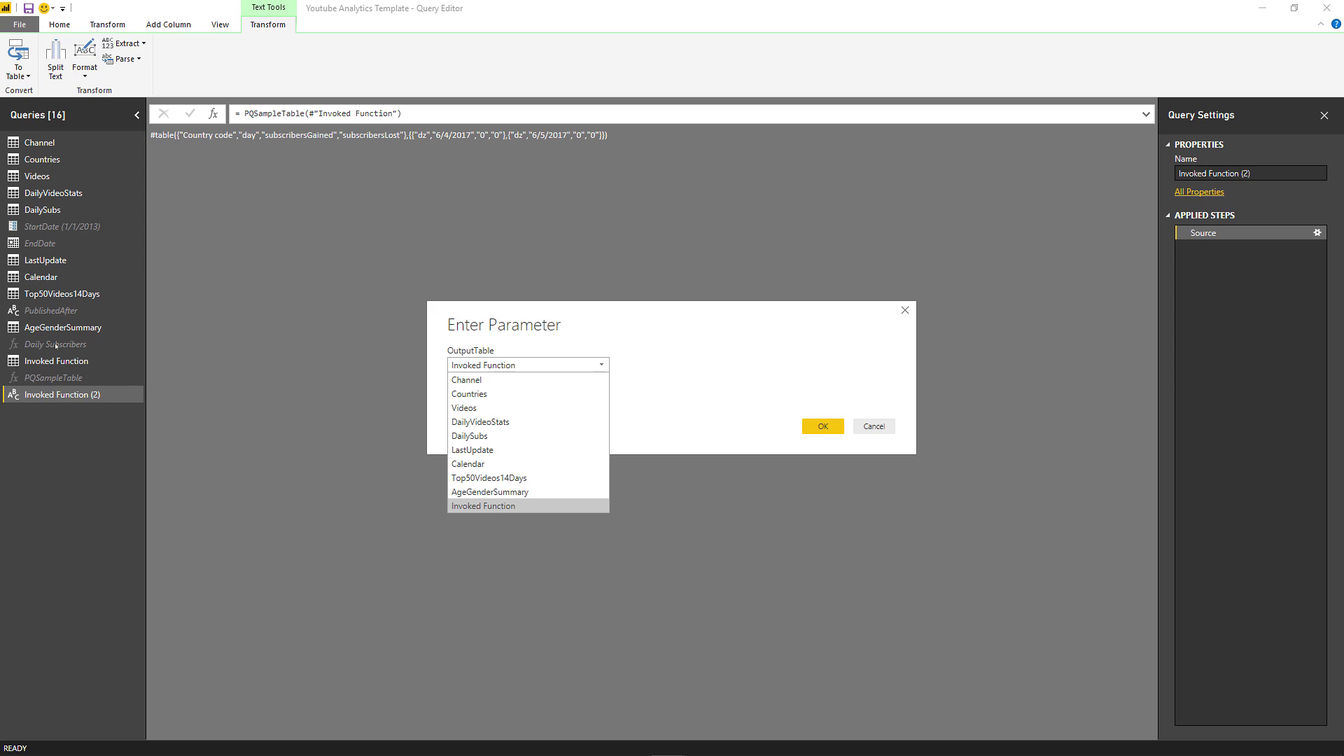
{"action": "left_click", "coordinate": [506, 491]}
{"action": "left_click", "coordinate": [816, 425]}
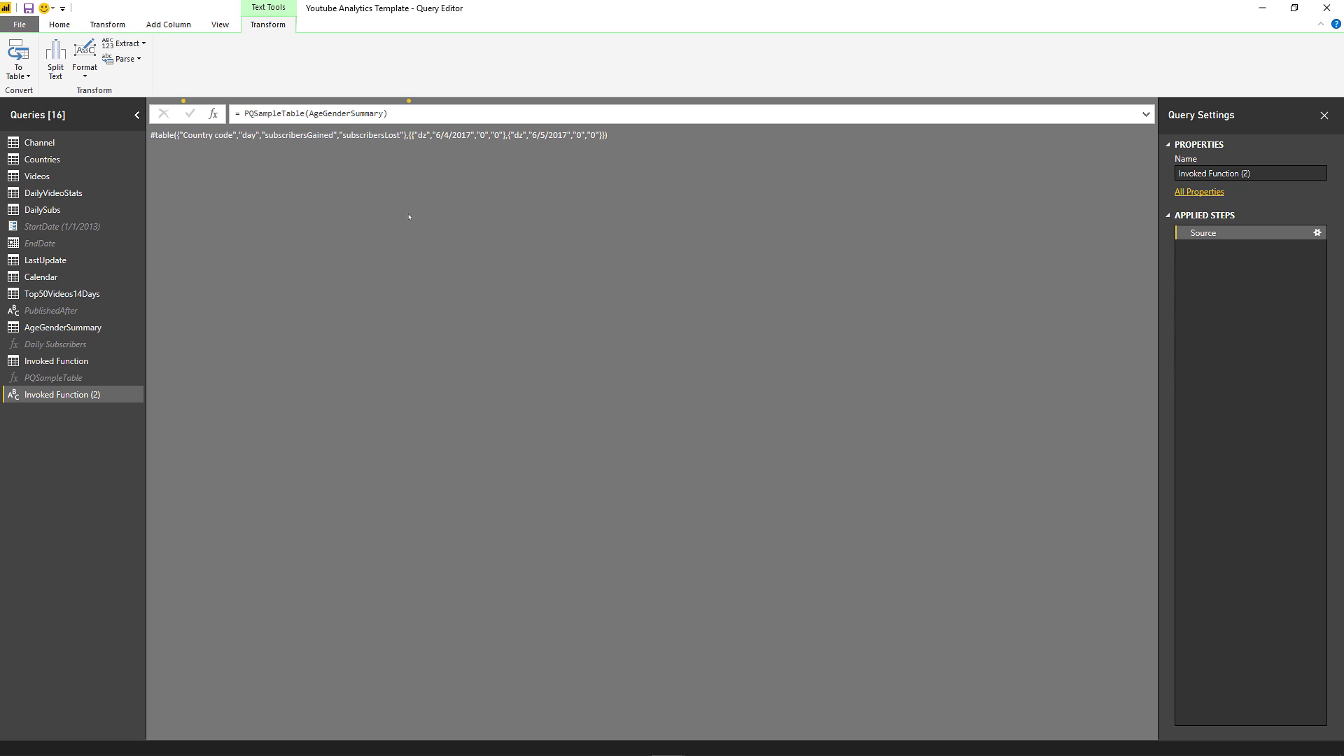
- Copy the new #table code and add a Custom1 step pasting it over Source
{"action": "left_click_drag", "start_coordinate": [632, 150], "coordinate": [147, 161]}
{"action": "key", "text": "ctrl+c"}
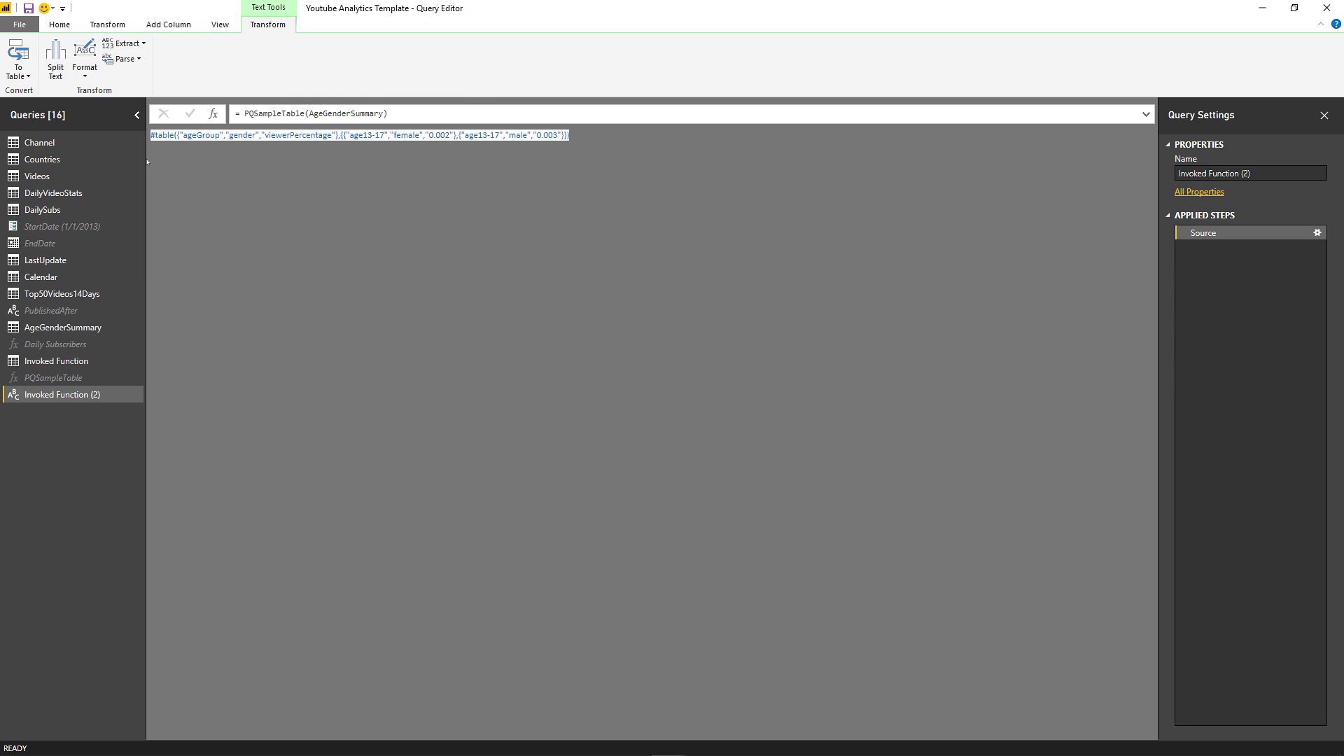
{"action": "left_click", "coordinate": [213, 113]}
{"action": "double_click", "coordinate": [346, 116]}
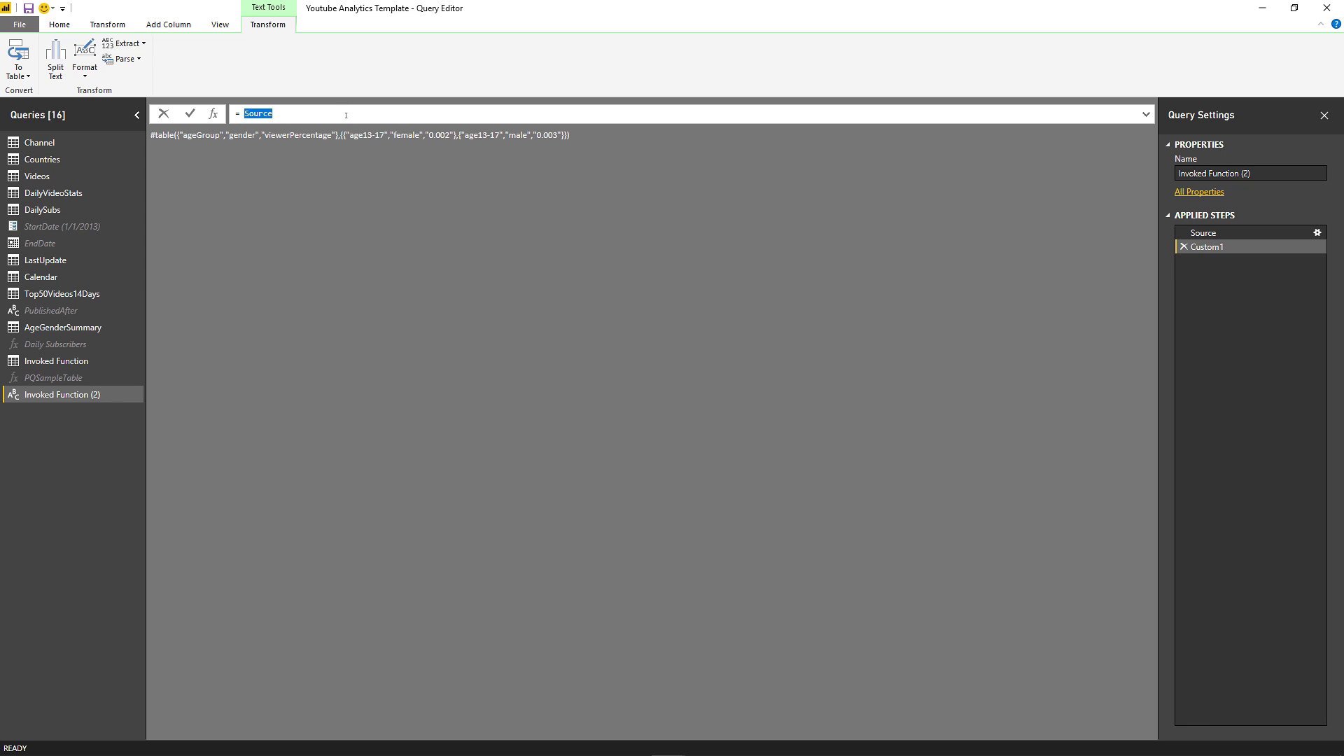
{"action": "key", "text": "ctrl+v"}
{"action": "key", "text": "Return"}
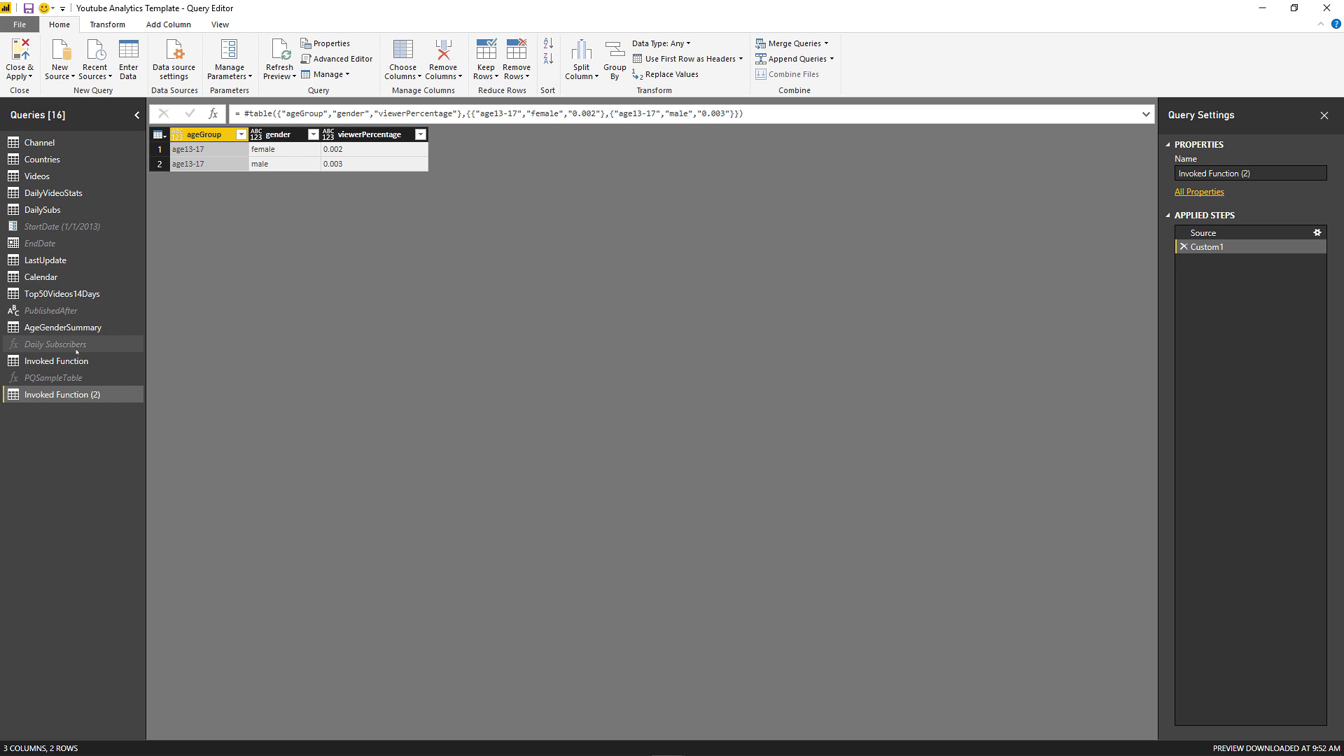
- Compare AgeGenderSummary with Invoked Function (2), then bring up PQSampleTable's M code in the Advanced Editor
{"action": "left_click", "coordinate": [69, 327]}
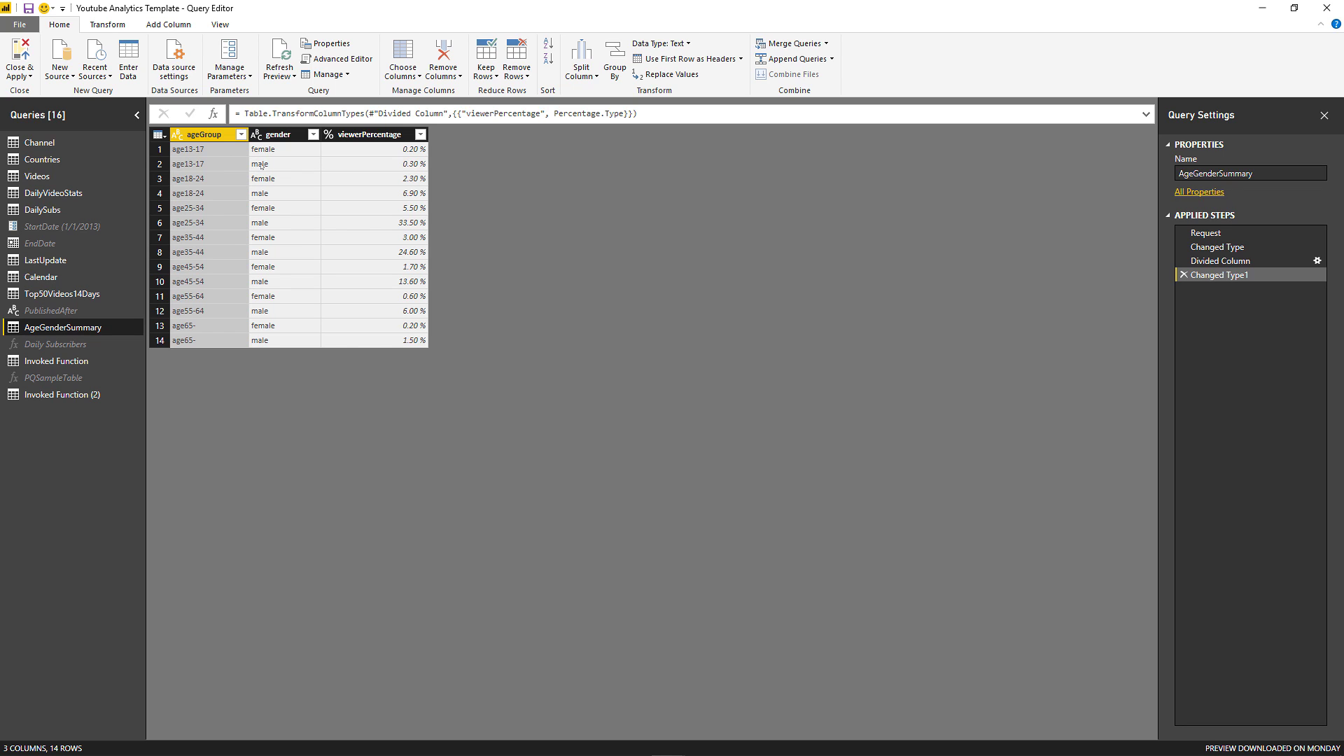
{"action": "left_click", "coordinate": [63, 394]}
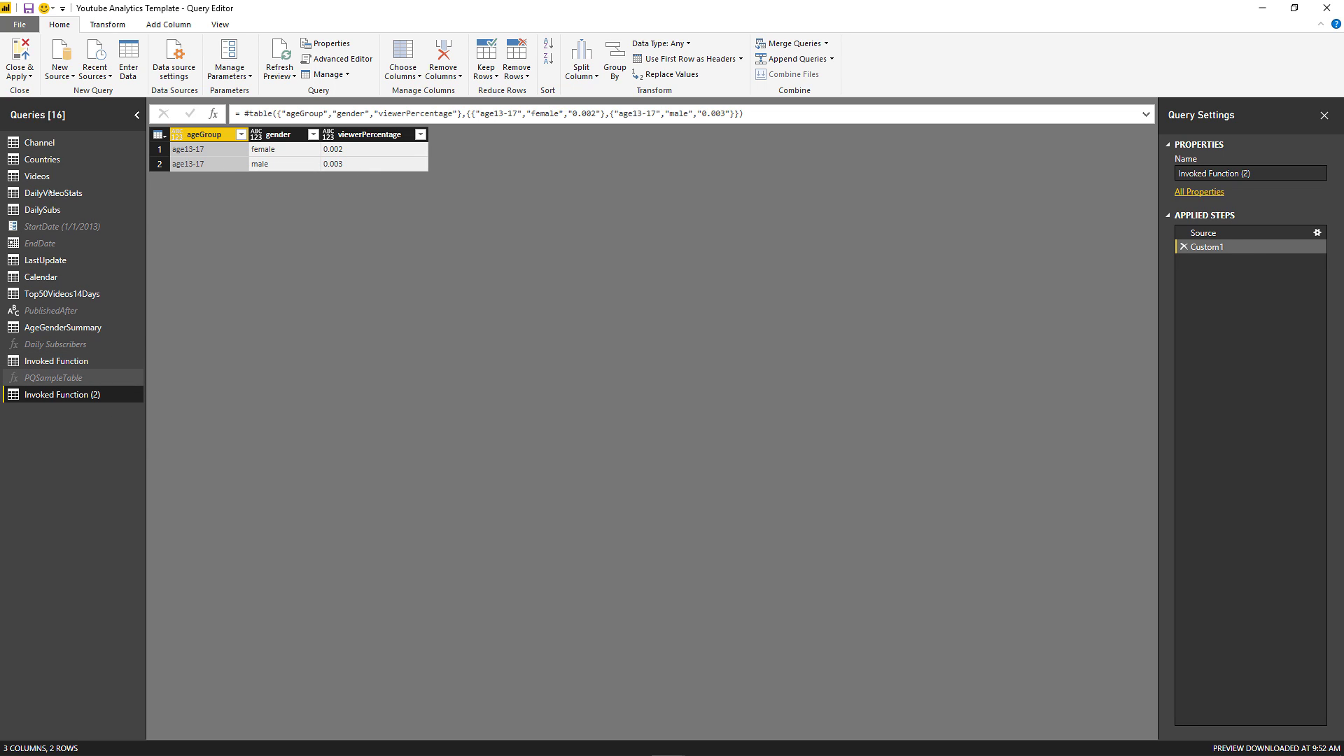
{"action": "left_click", "coordinate": [54, 378]}
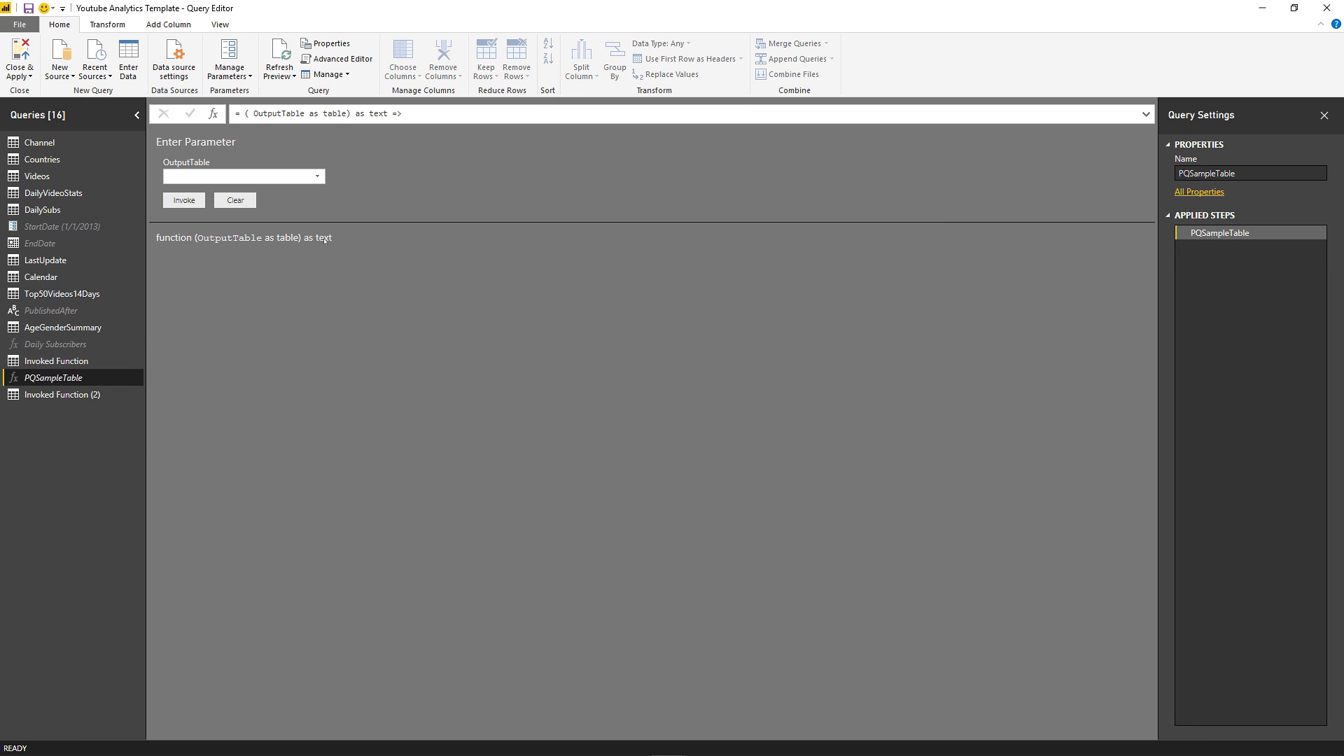
{"action": "left_click", "coordinate": [220, 25]}
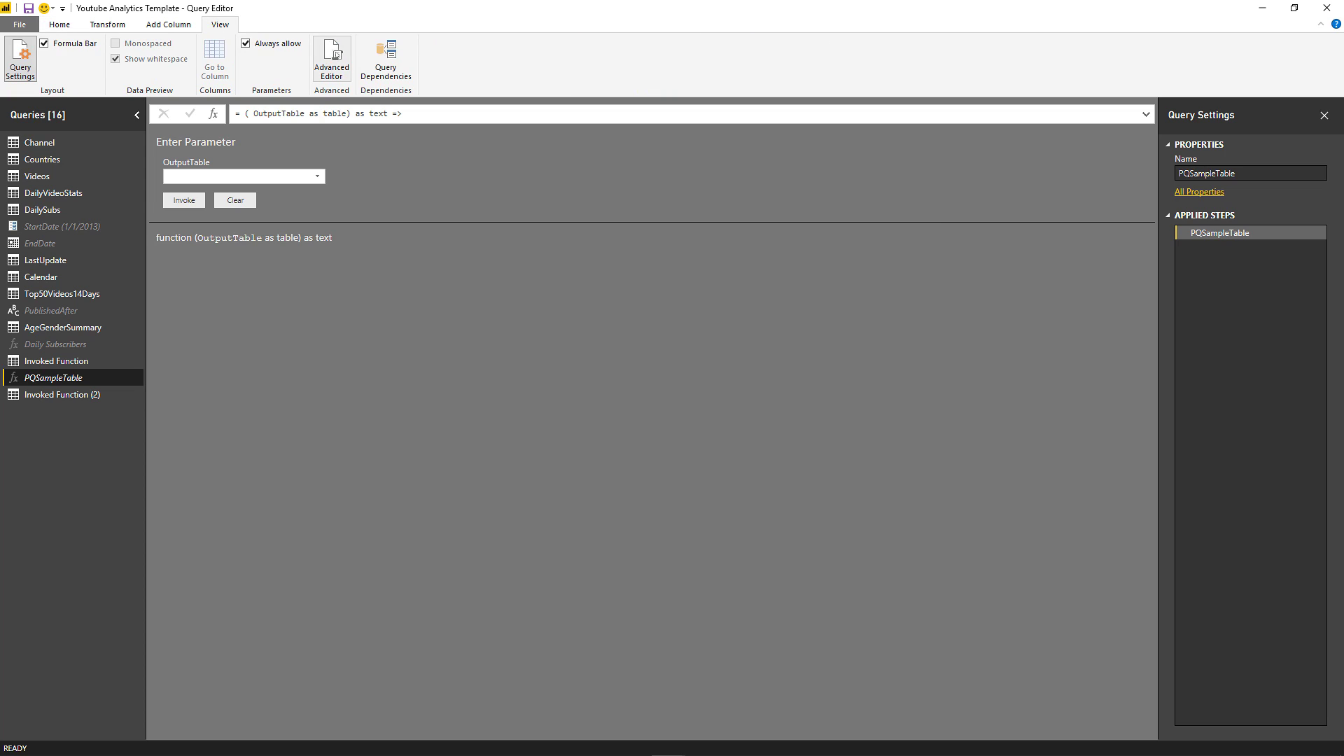
{"action": "left_click", "coordinate": [332, 59]}
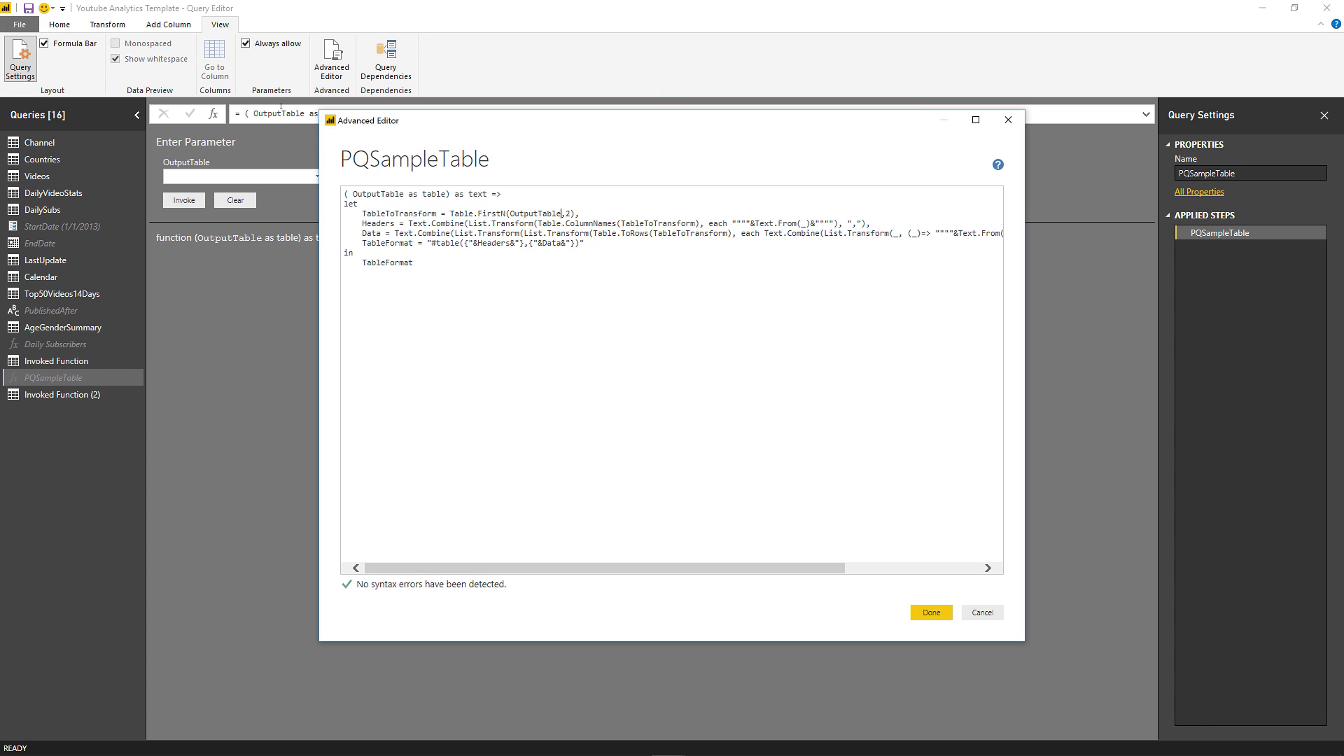
- Change Table.FirstN(OutputTable,2) to Table.FirstN(OutputTable,5) in PQSampleTable and save it
{"action": "left_click", "coordinate": [567, 213]}
{"action": "key", "text": "Delete"}
{"action": "type", "text": "5"}
{"action": "key", "text": "Return"}
{"action": "key", "text": "BackSpace"}
{"action": "left_click", "coordinate": [930, 613]}
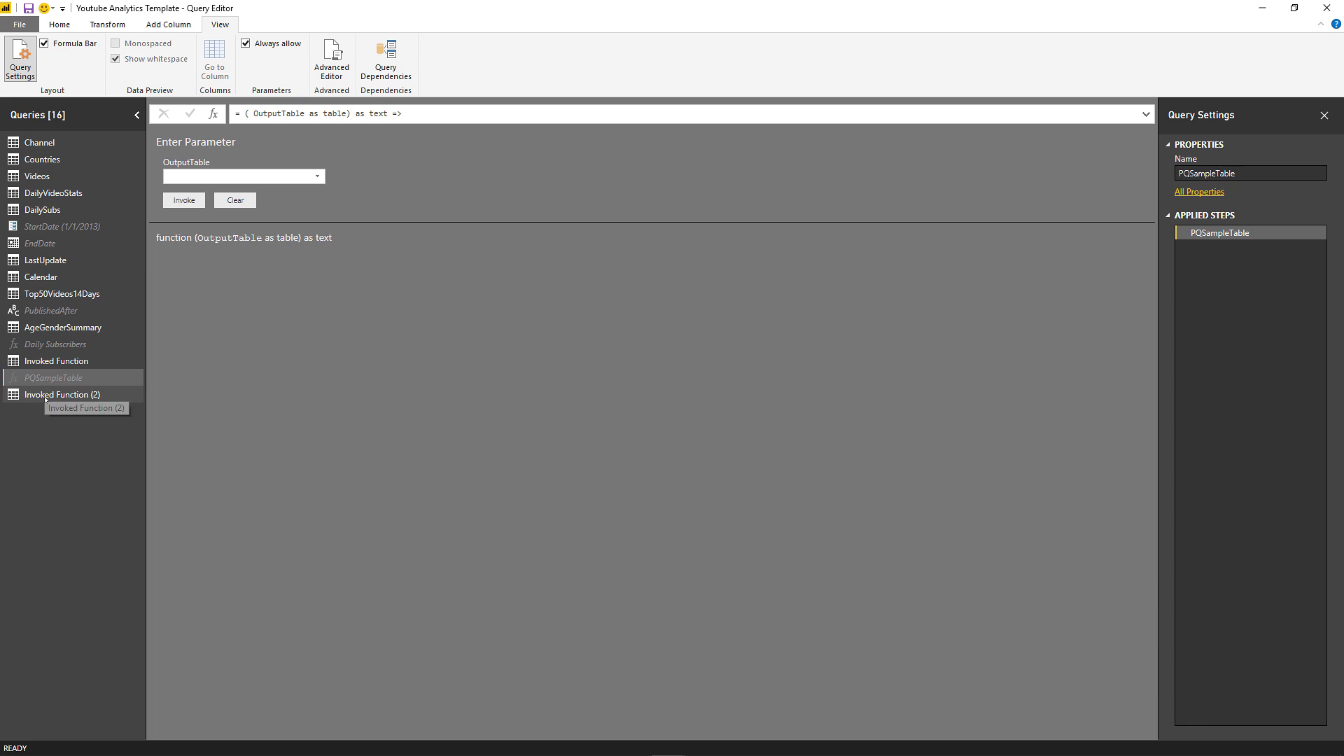
{"action": "left_click", "coordinate": [53, 395]}
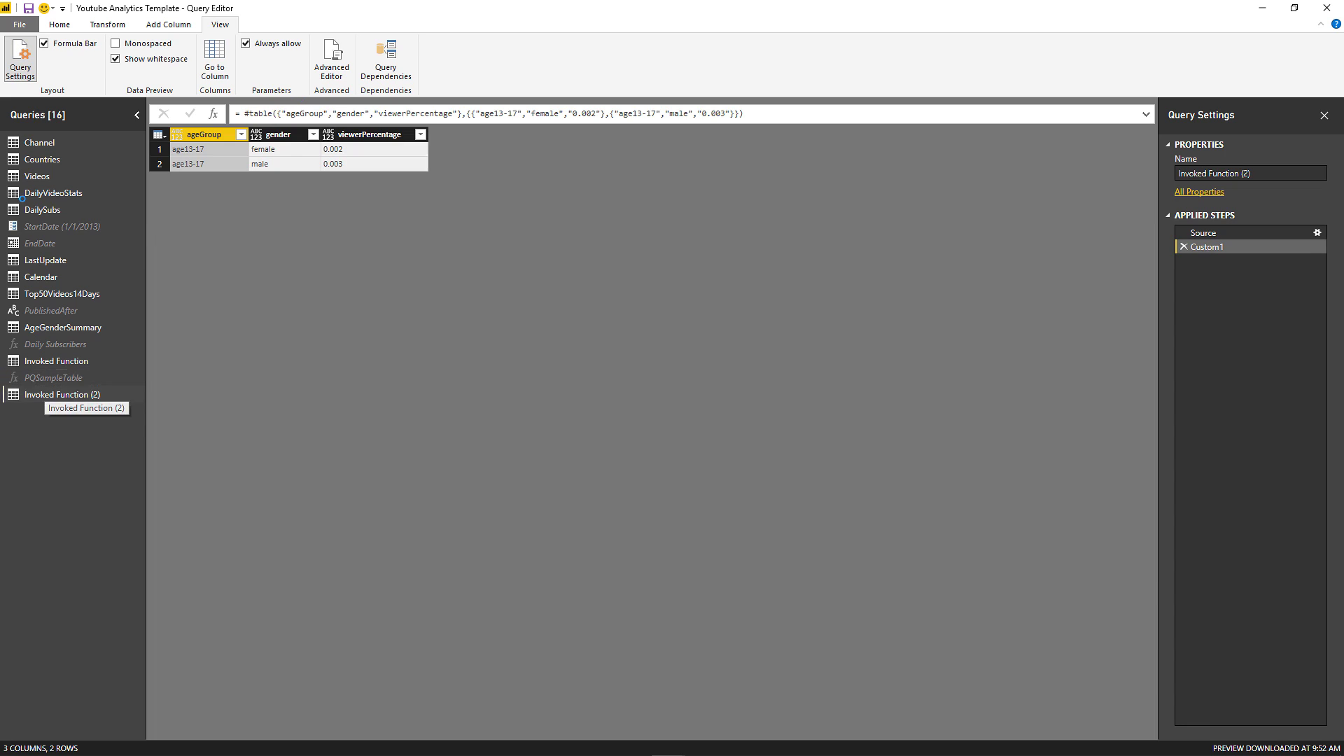
- Copy the Source step's five-row #table code into the Custom1 formula to test it
{"action": "left_click", "coordinate": [1294, 233]}
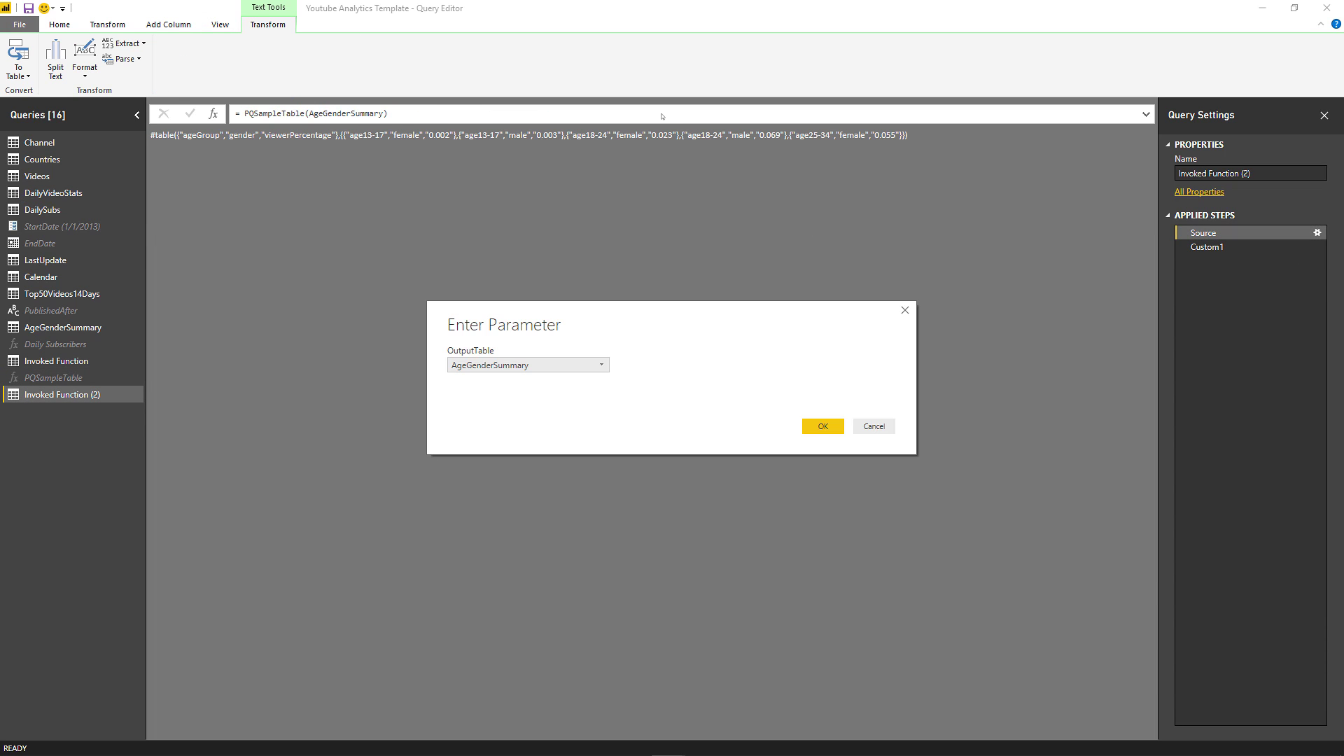
{"action": "left_click_drag", "start_coordinate": [908, 135], "coordinate": [147, 140]}
{"action": "key", "text": "ctrl+c"}
{"action": "left_click", "coordinate": [1302, 246]}
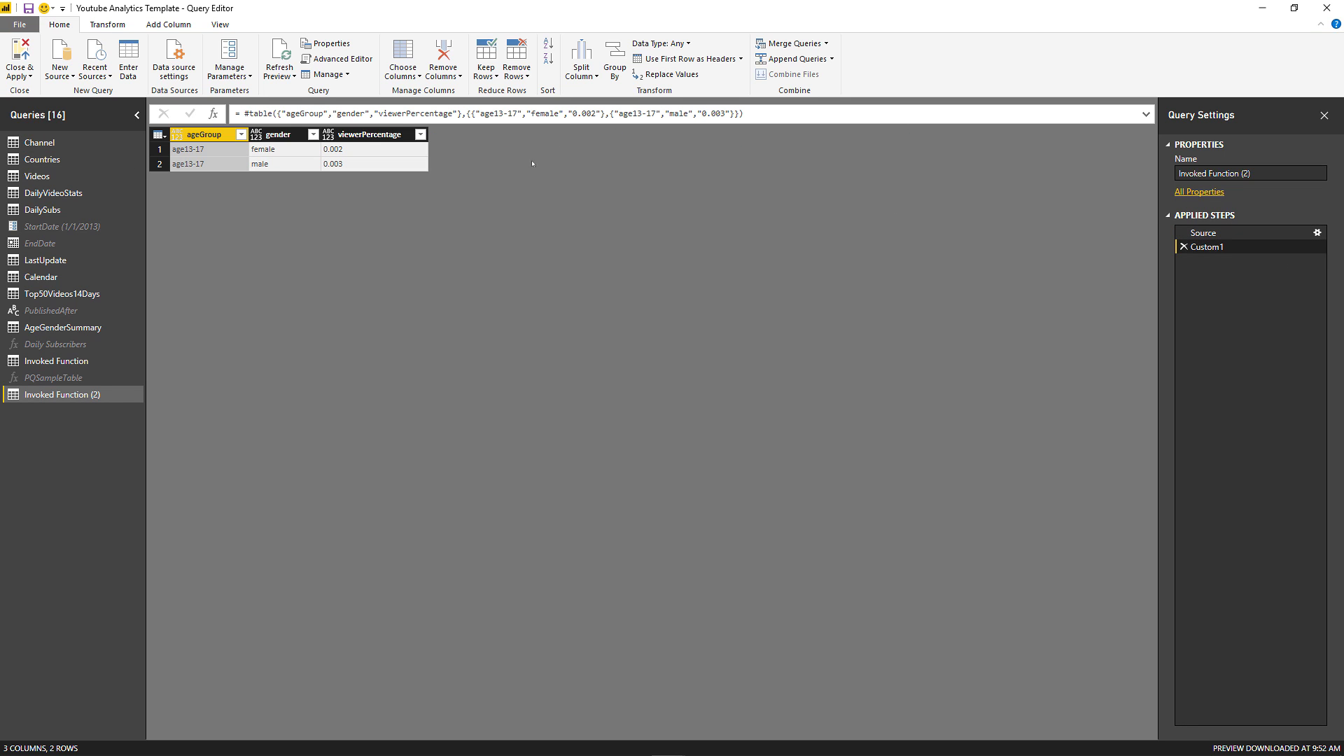
{"action": "left_click_drag", "start_coordinate": [744, 114], "coordinate": [240, 114]}
{"action": "key", "text": "ctrl+v"}
{"action": "key", "text": "Return"}
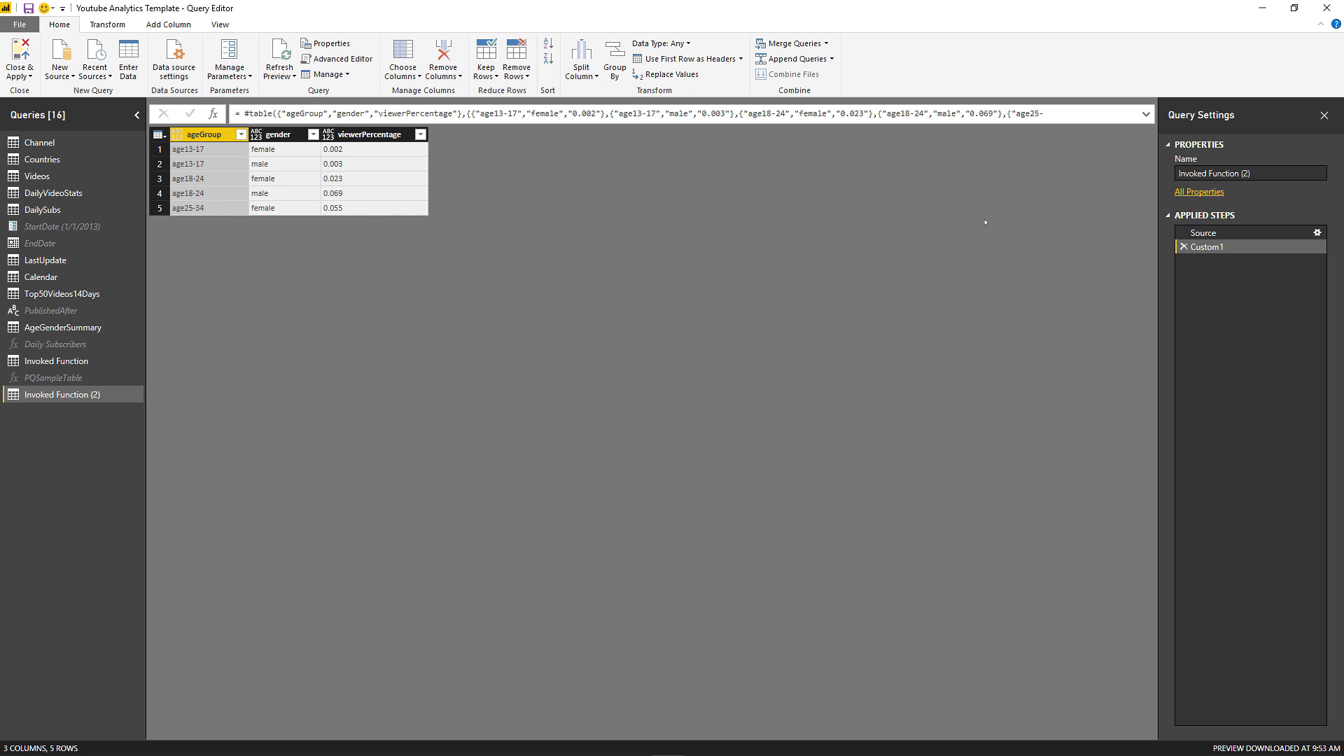
- Delete the test Custom1 step and select the full #table result text
{"action": "left_click", "coordinate": [1183, 246]}
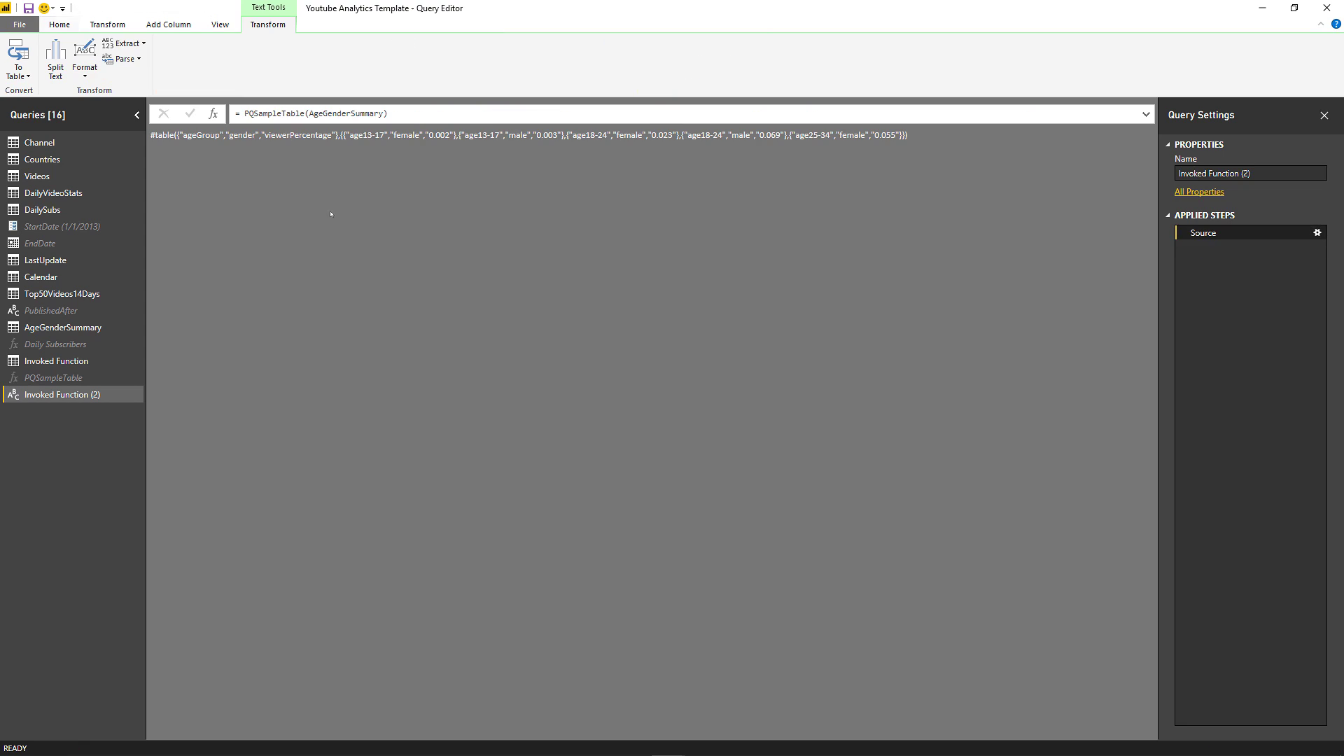
{"action": "left_click_drag", "start_coordinate": [155, 136], "coordinate": [924, 164]}
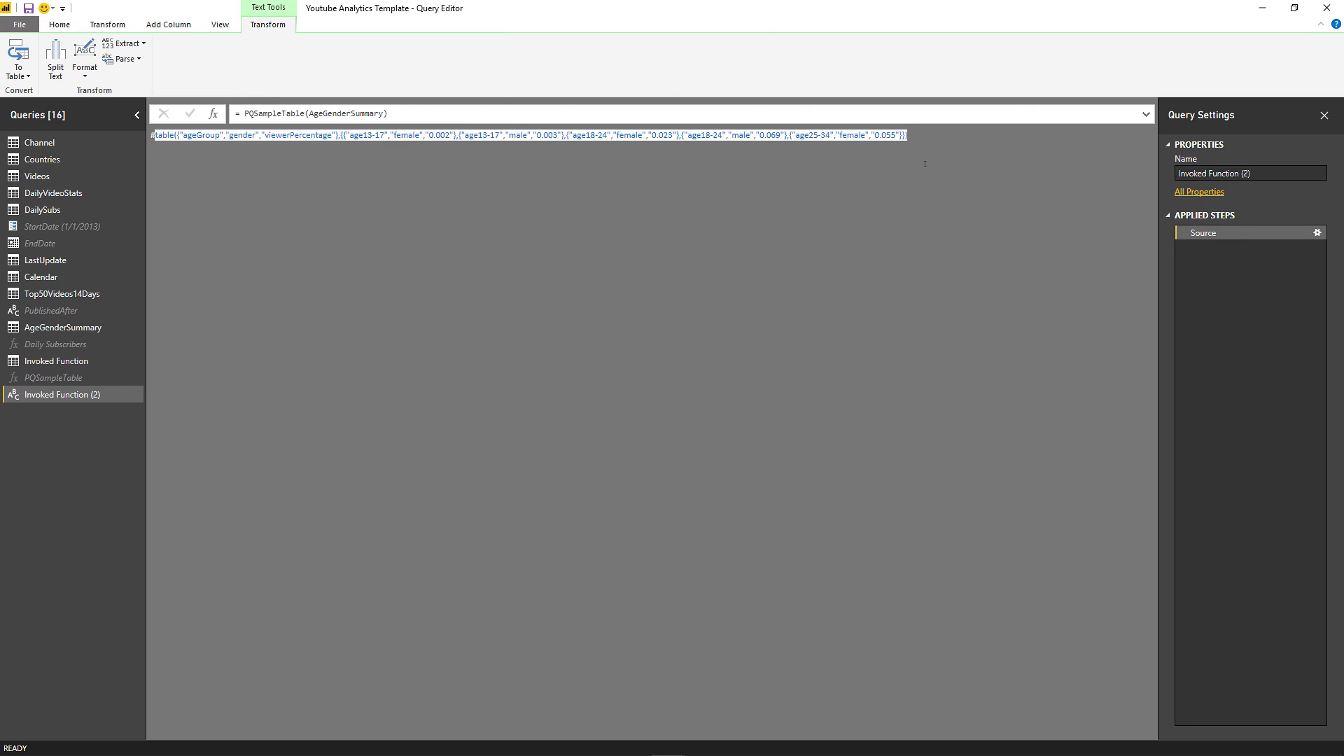
{"action": "left_click", "coordinate": [957, 162]}
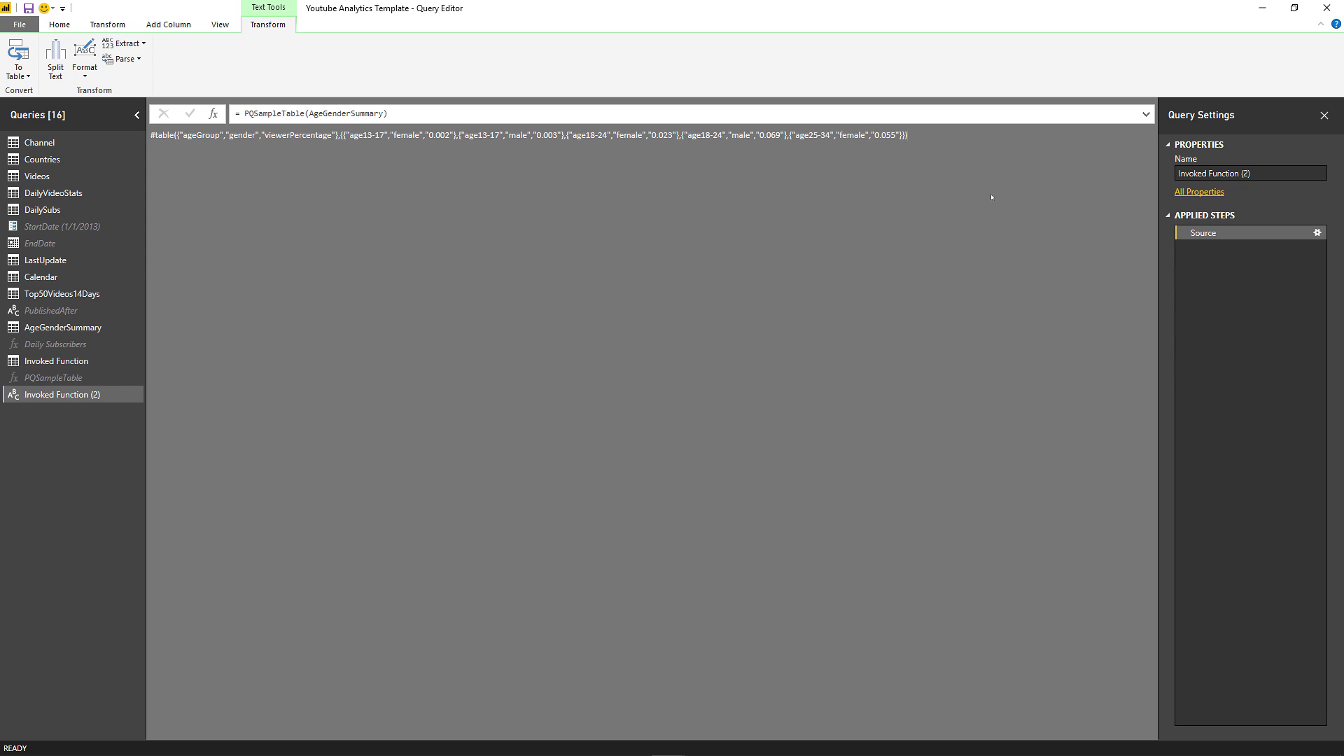
{"action": "left_click_drag", "start_coordinate": [932, 156], "coordinate": [206, 144]}
{"action": "left_click", "coordinate": [160, 134]}
{"action": "left_click", "coordinate": [275, 196]}
{"action": "left_click_drag", "start_coordinate": [151, 134], "coordinate": [956, 122]}
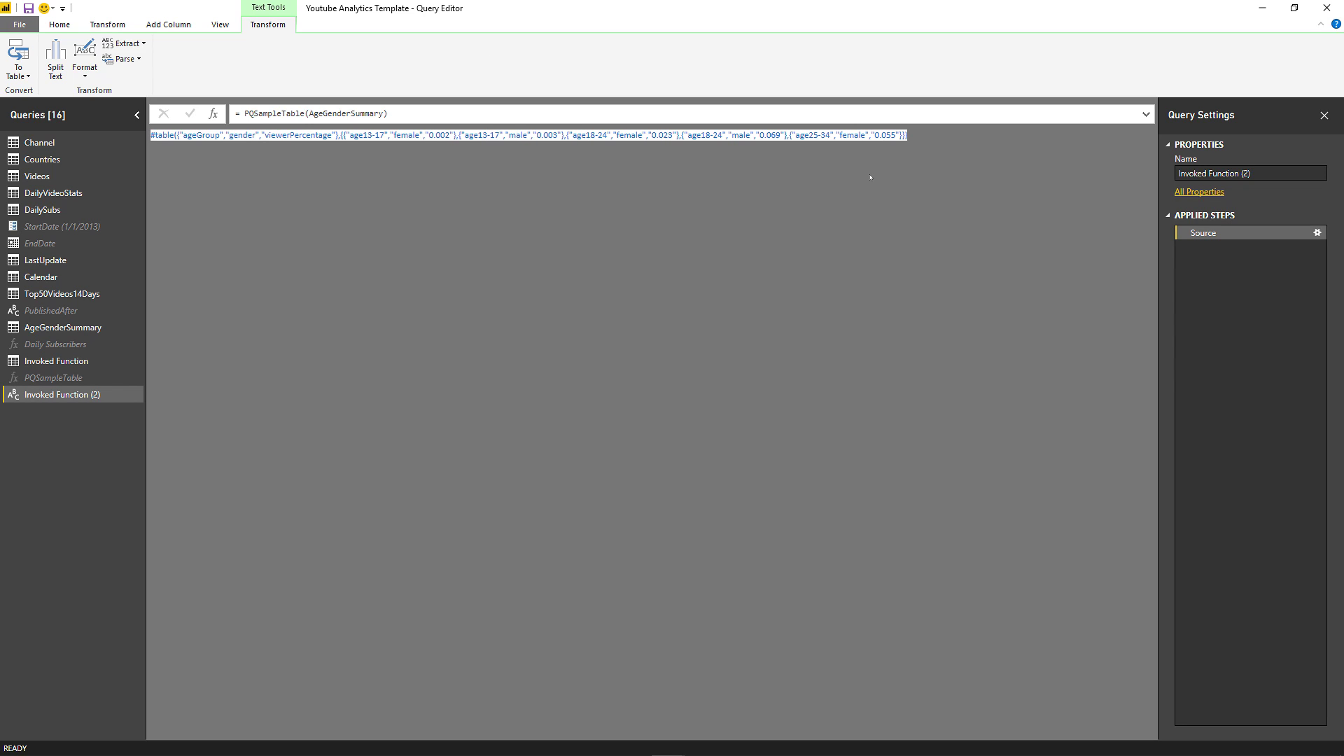